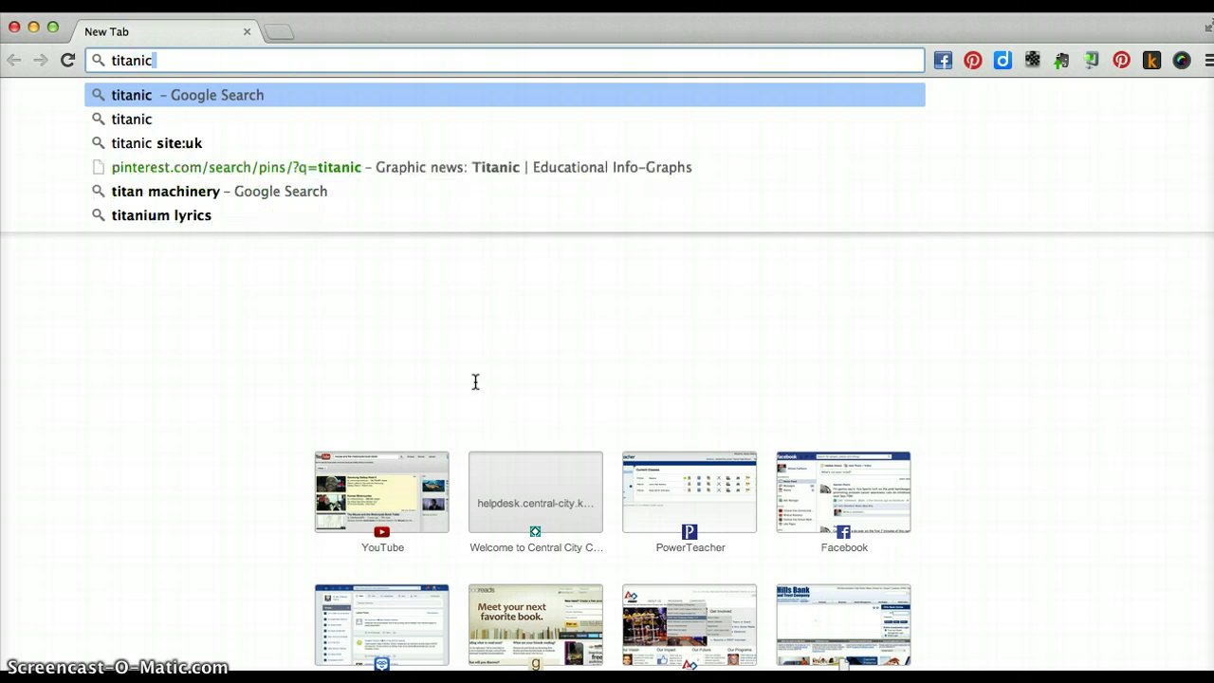
Run a web search for titanic.
key("Return")
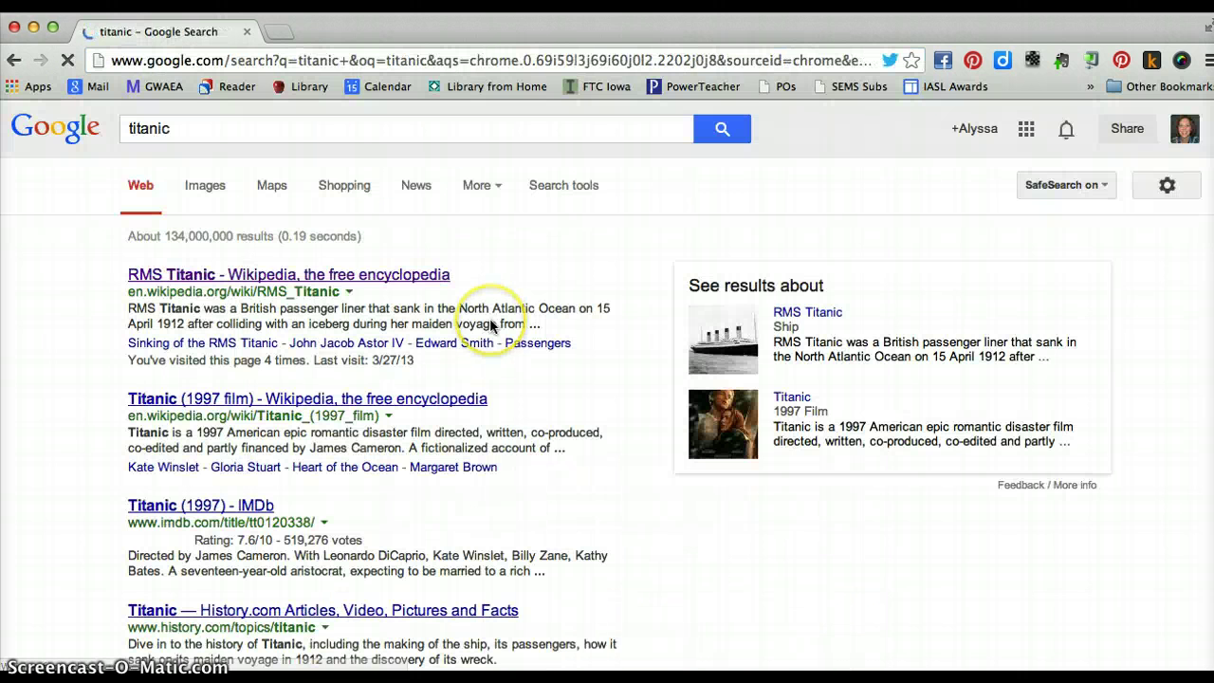
Restrict the titanic search to educational websites by adding site:edu to the query.
left_click(277, 129)
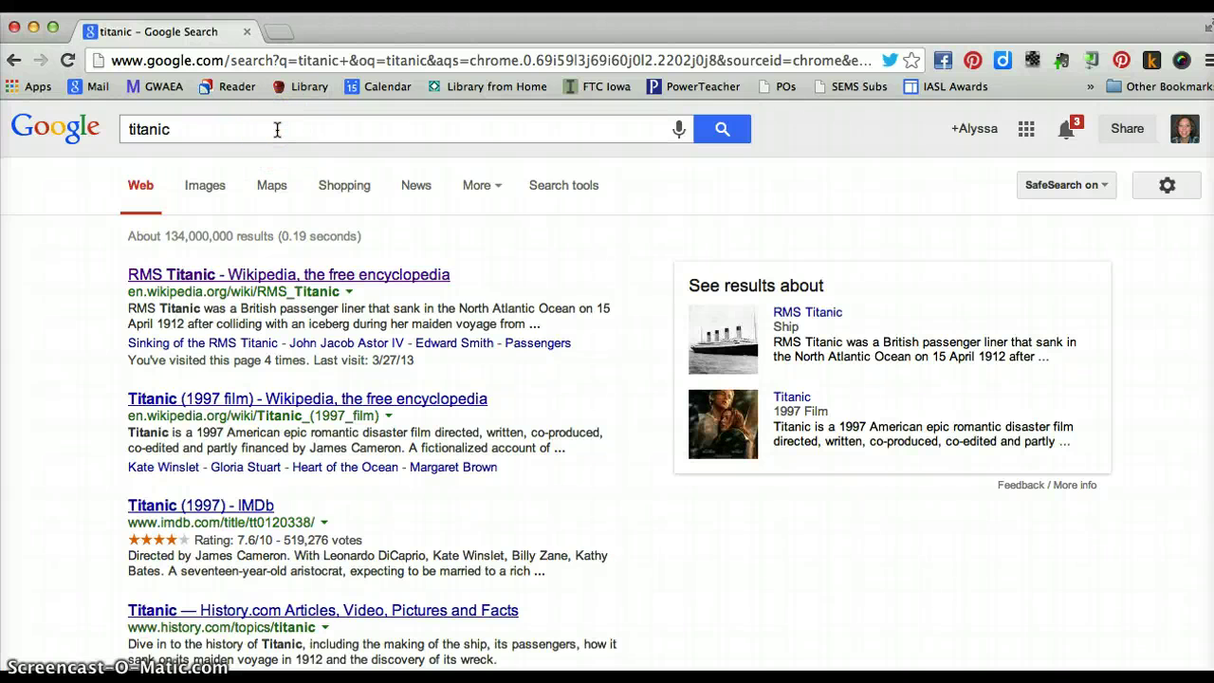
left_click(277, 129)
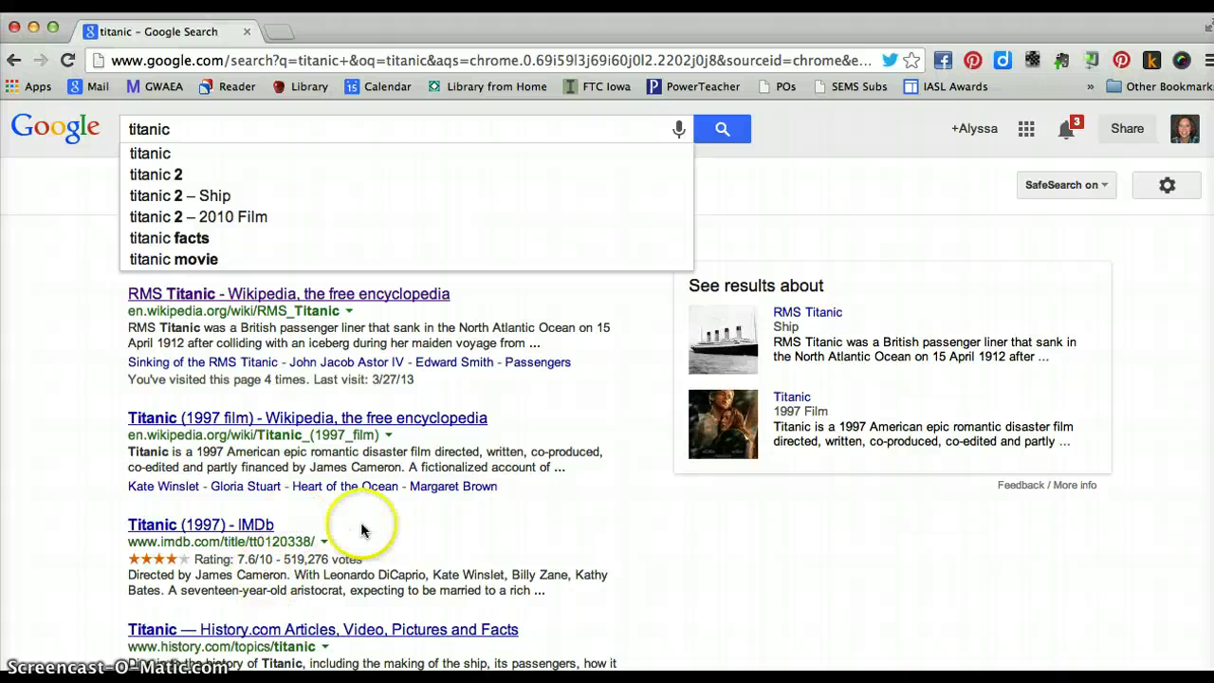
left_click(418, 295)
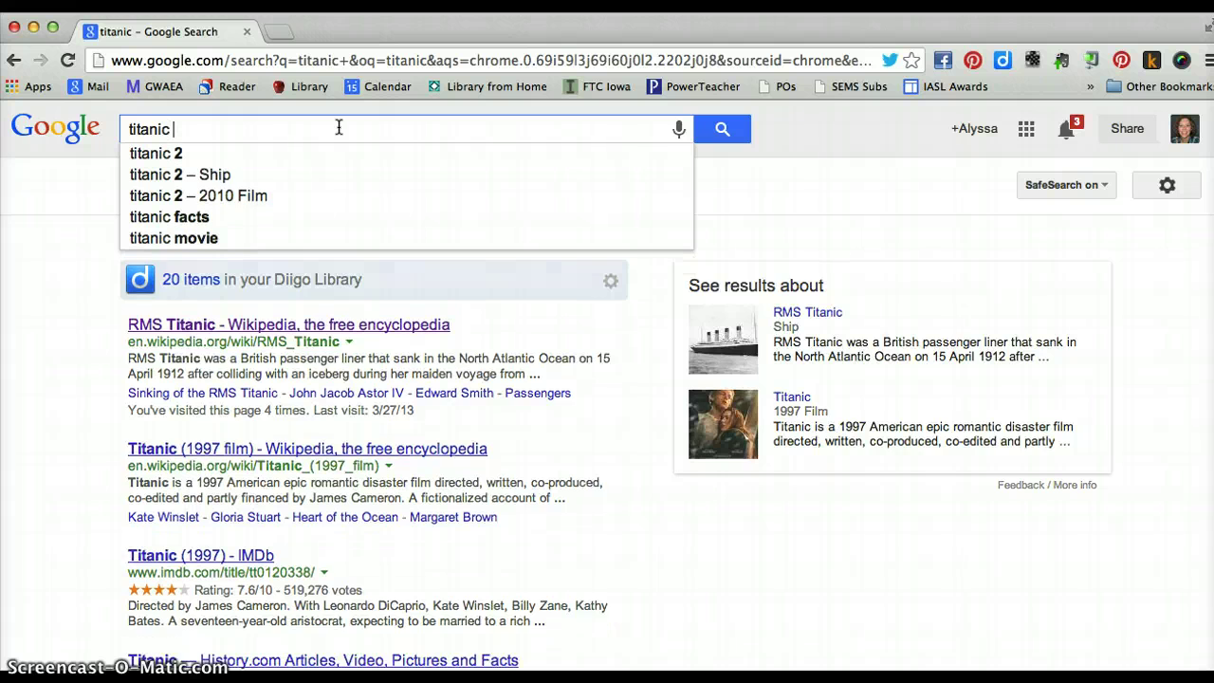
type("site")
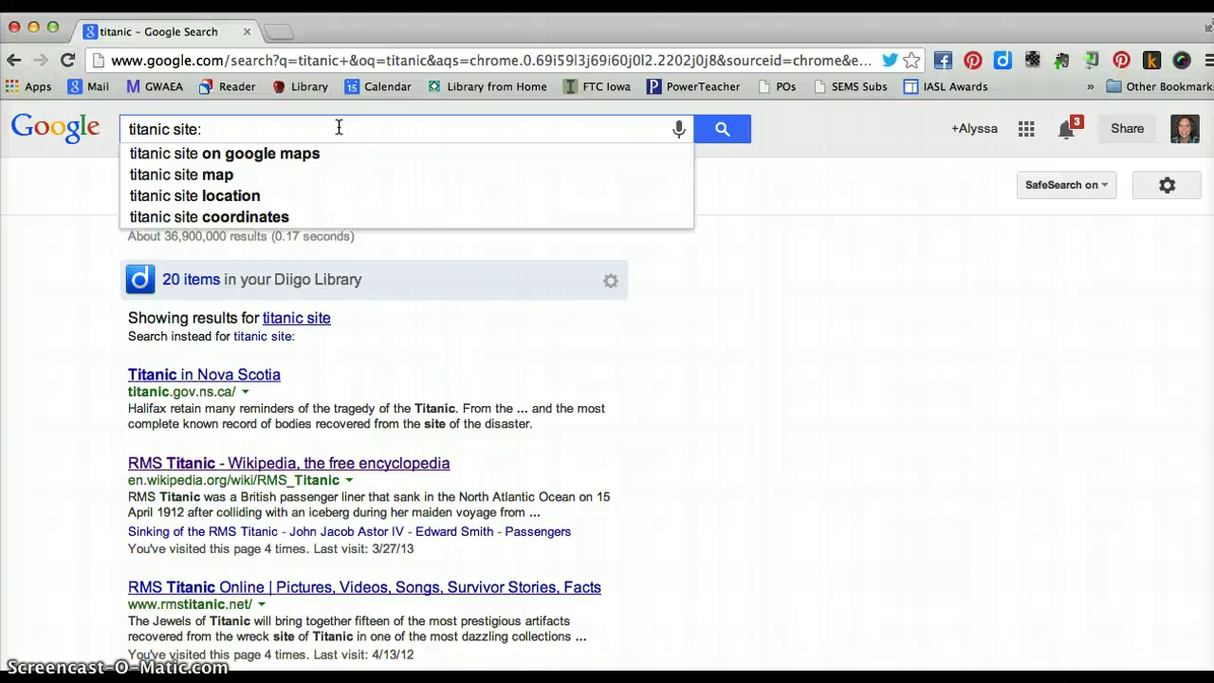
type(":")
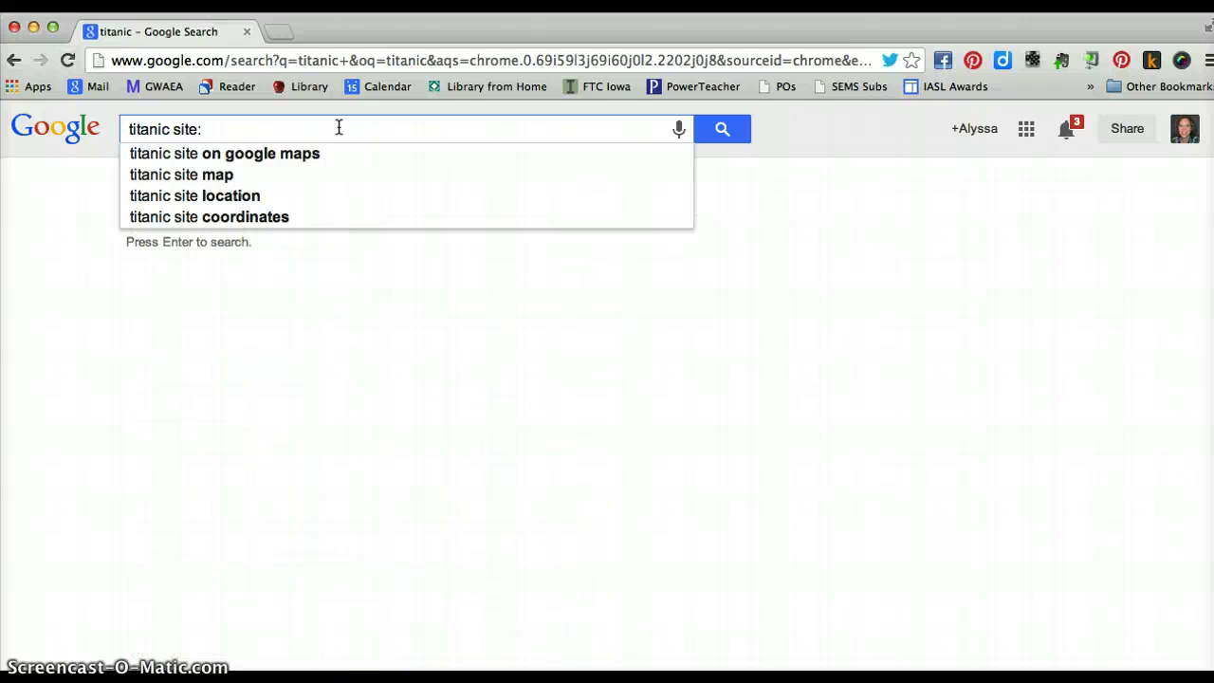
type("edu")
key("Return")
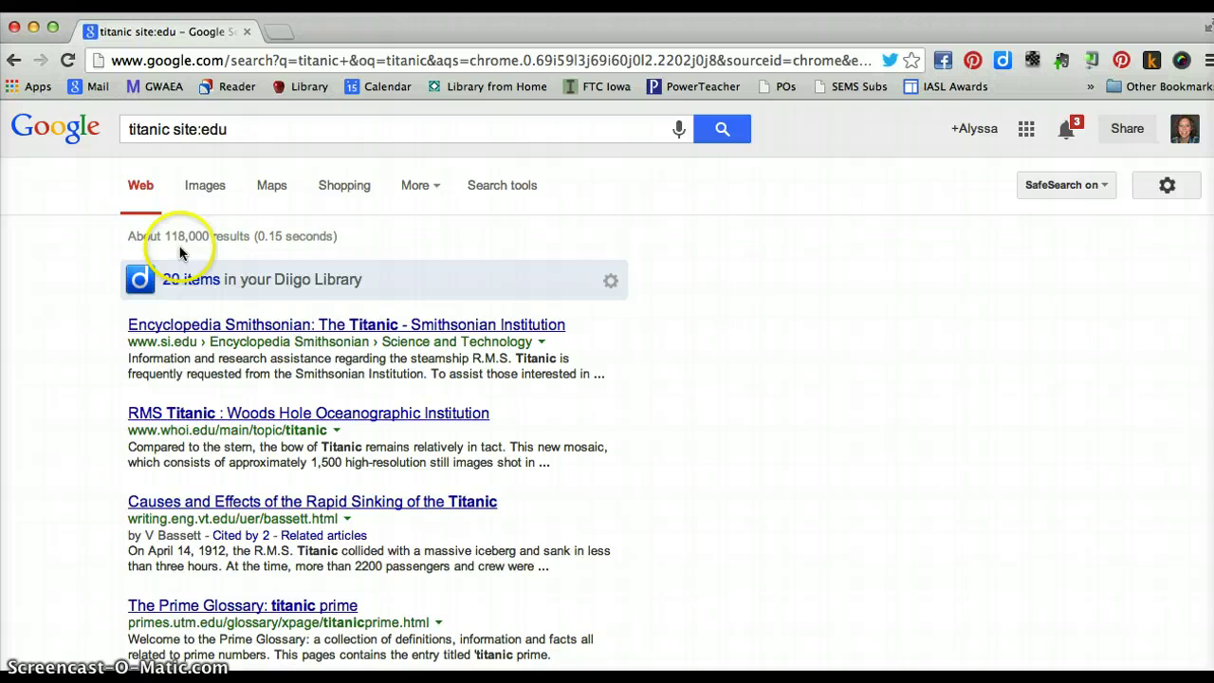
Change the domain restriction in the titanic query to site:org.
scroll(111, 281, "down", 3)
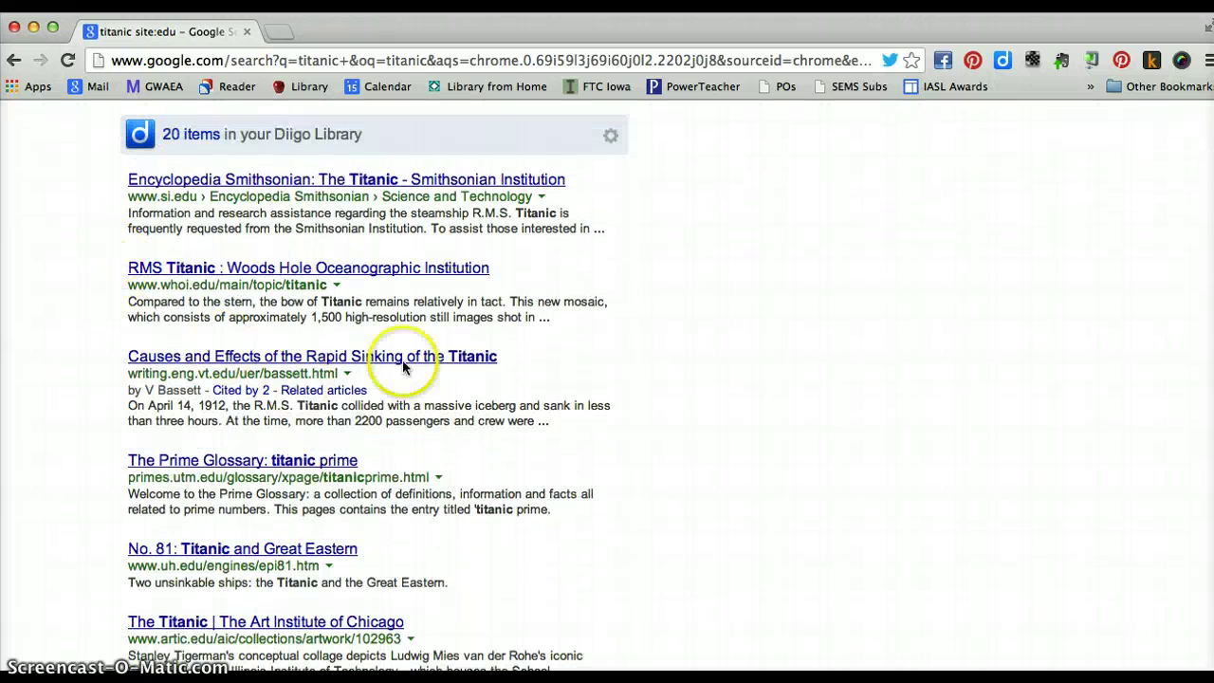
scroll(456, 367, "down", 2)
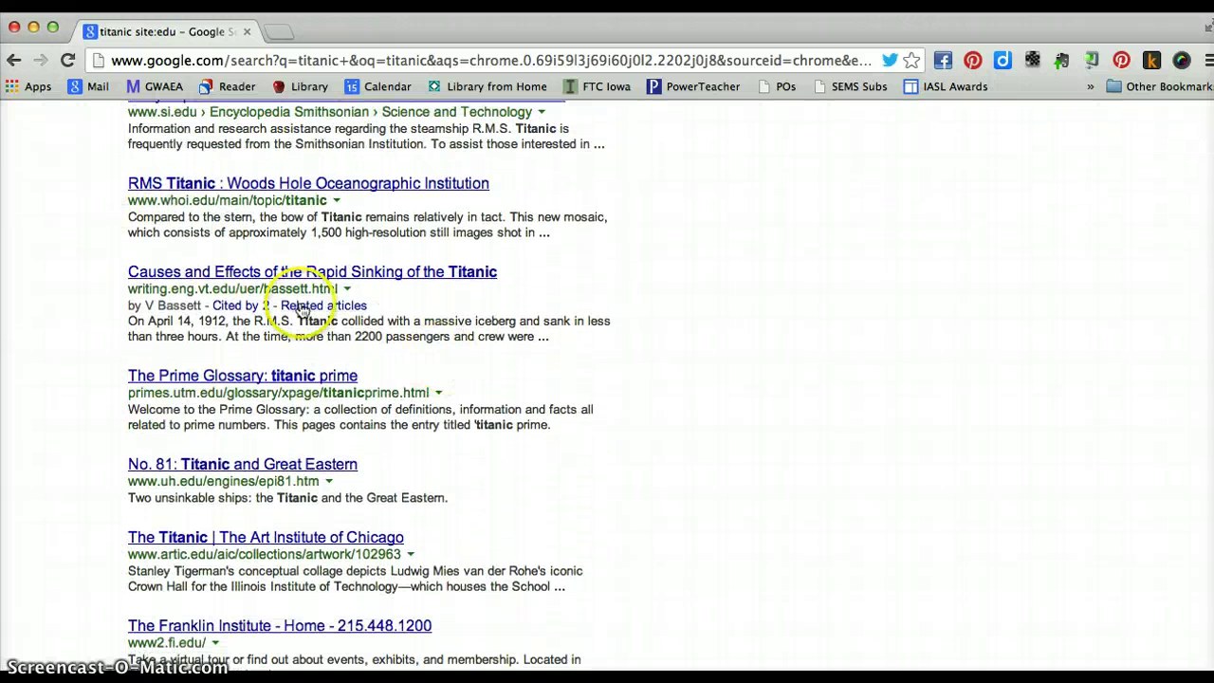
scroll(340, 348, "up", 5)
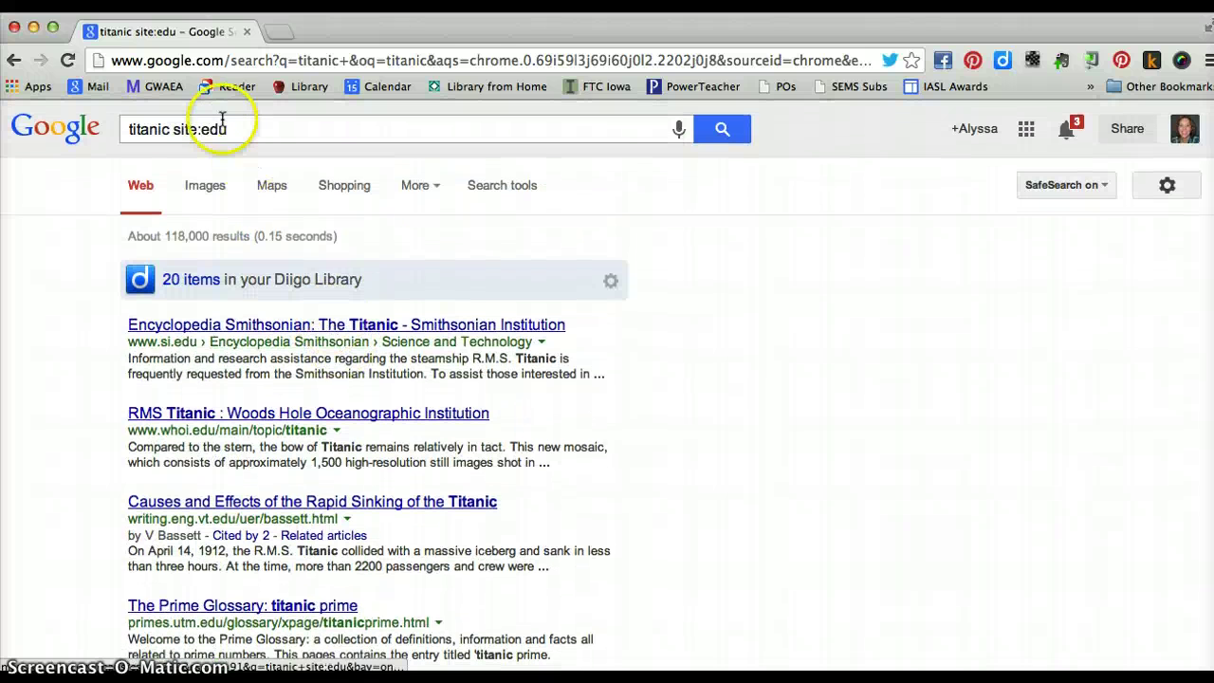
left_click(221, 130)
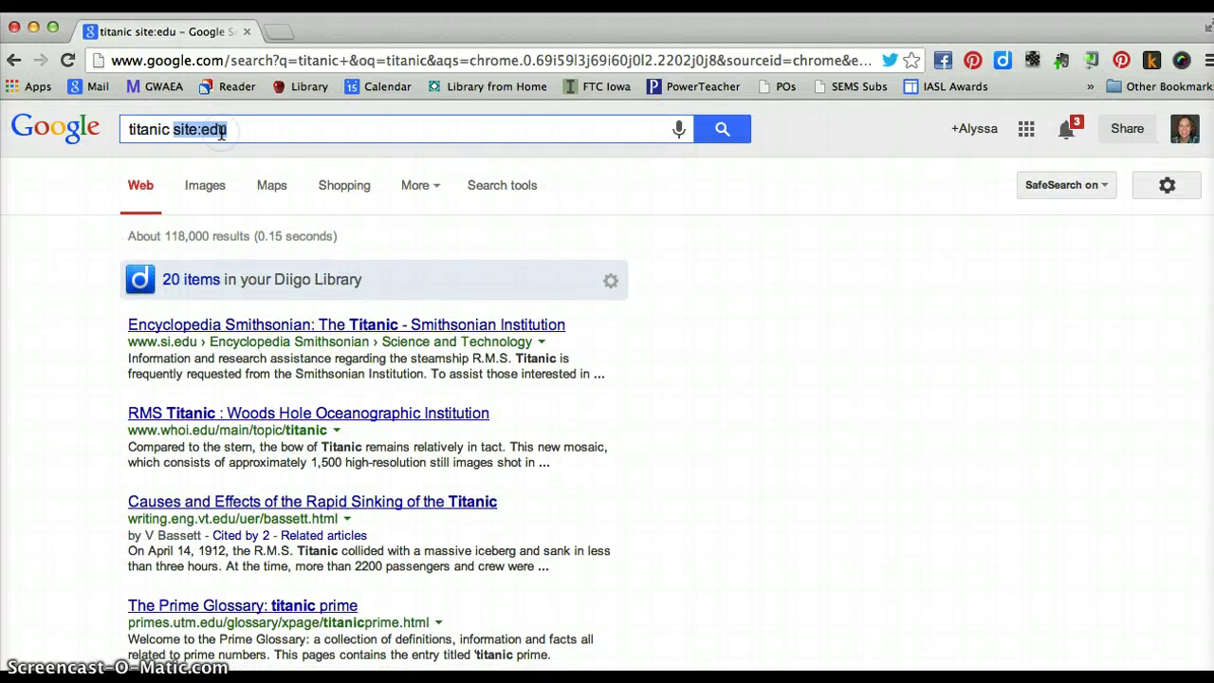
key("BackSpace")
key("BackSpace")
key("BackSpace")
type("or")
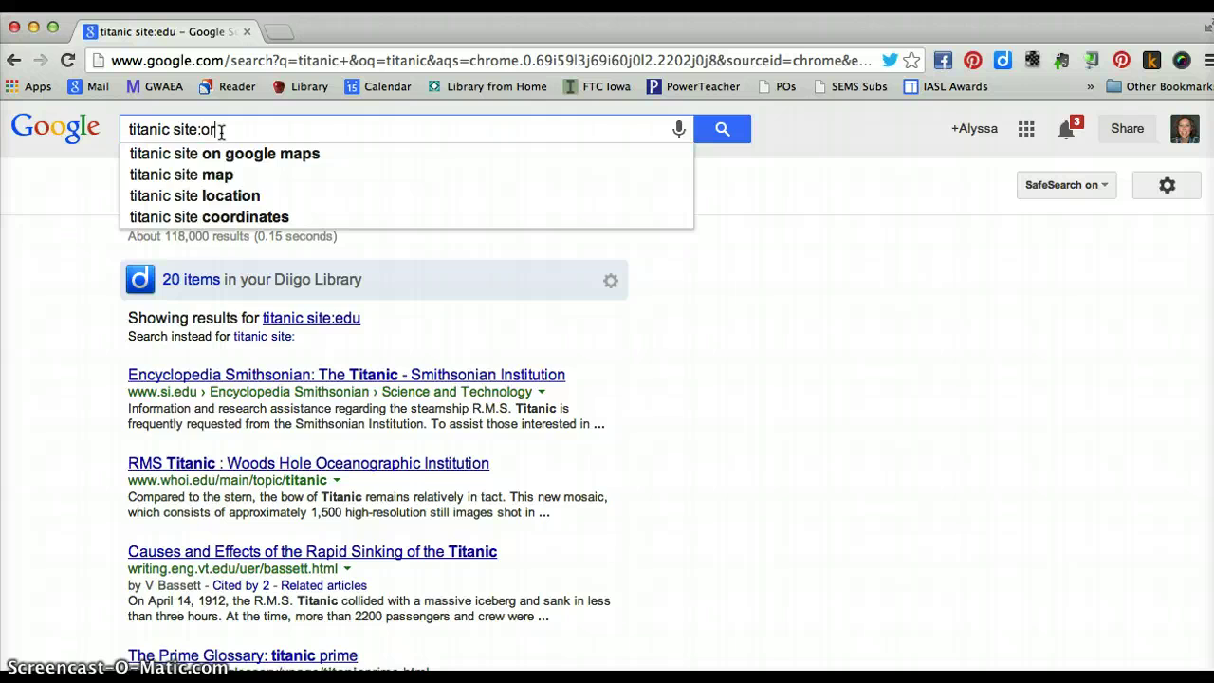
type("g")
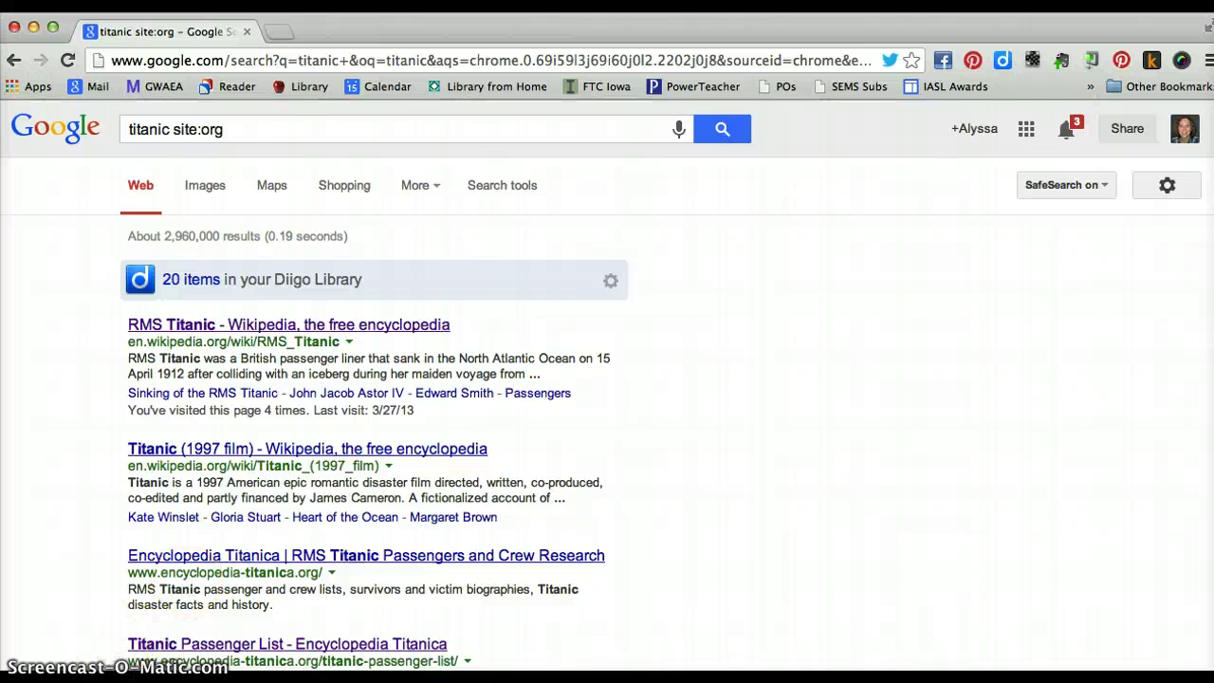
Limit the titanic search to government websites by replacing the domain with site:gov.
left_click(217, 131)
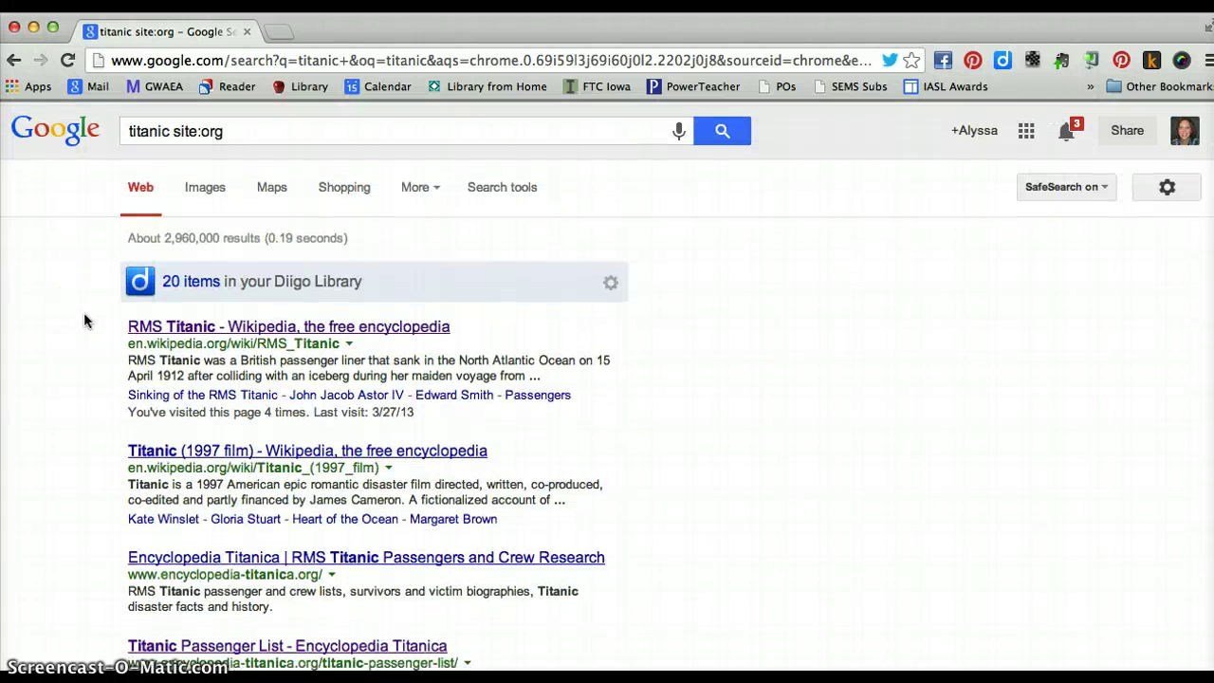
scroll(534, 486, "down", 2)
scroll(534, 474, "up", 2)
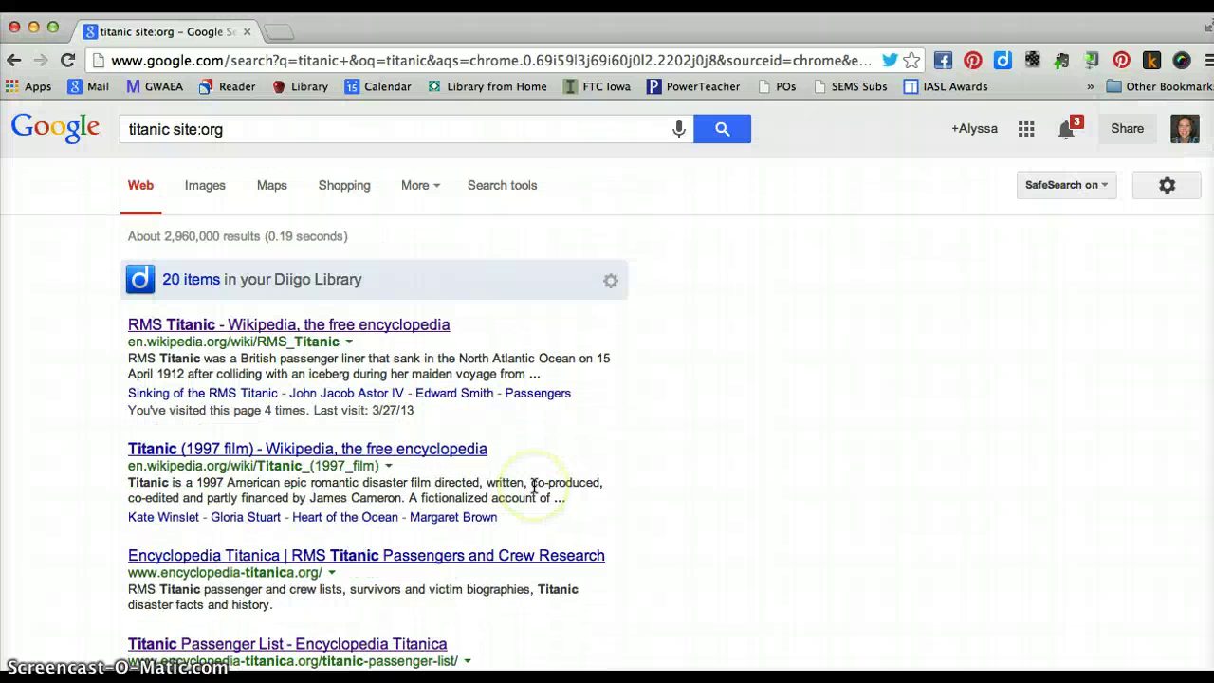
left_click(217, 135)
double_click(218, 135)
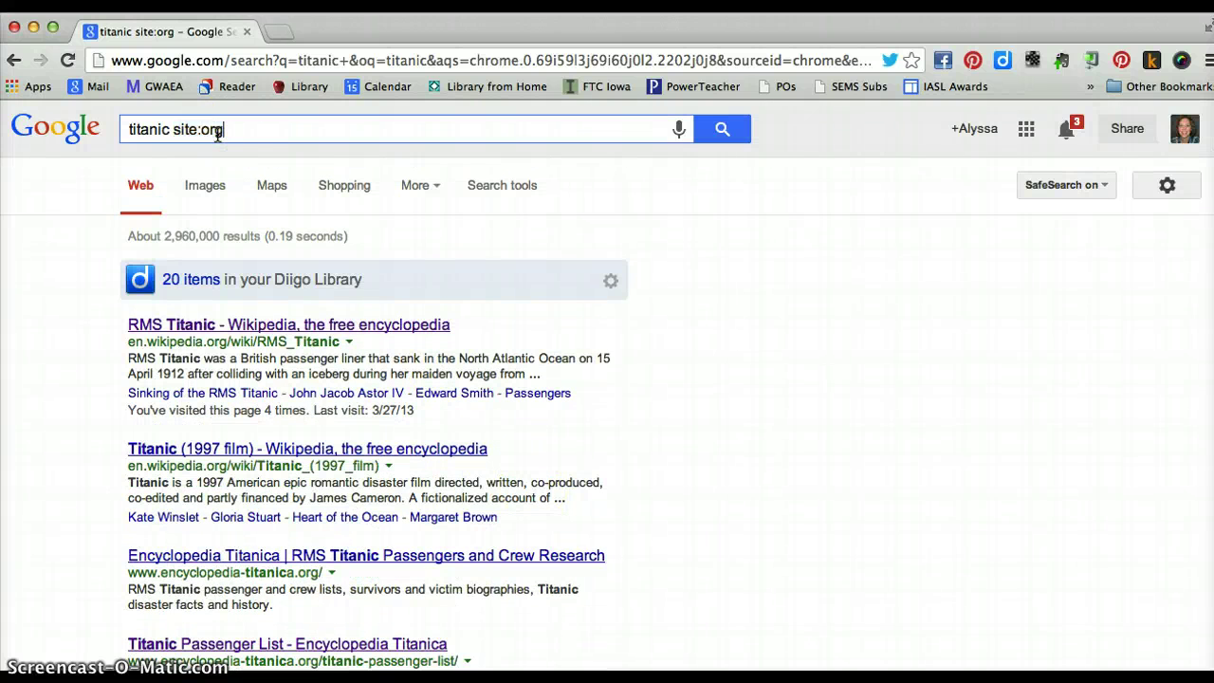
type("gov")
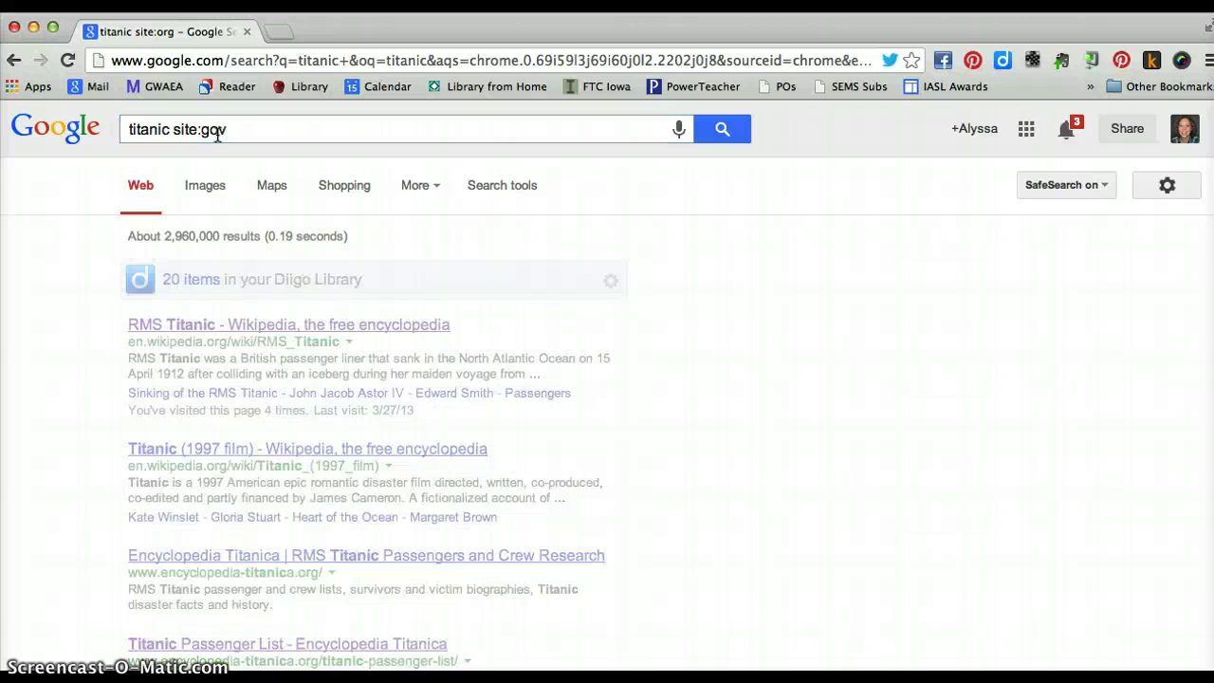
key("Return")
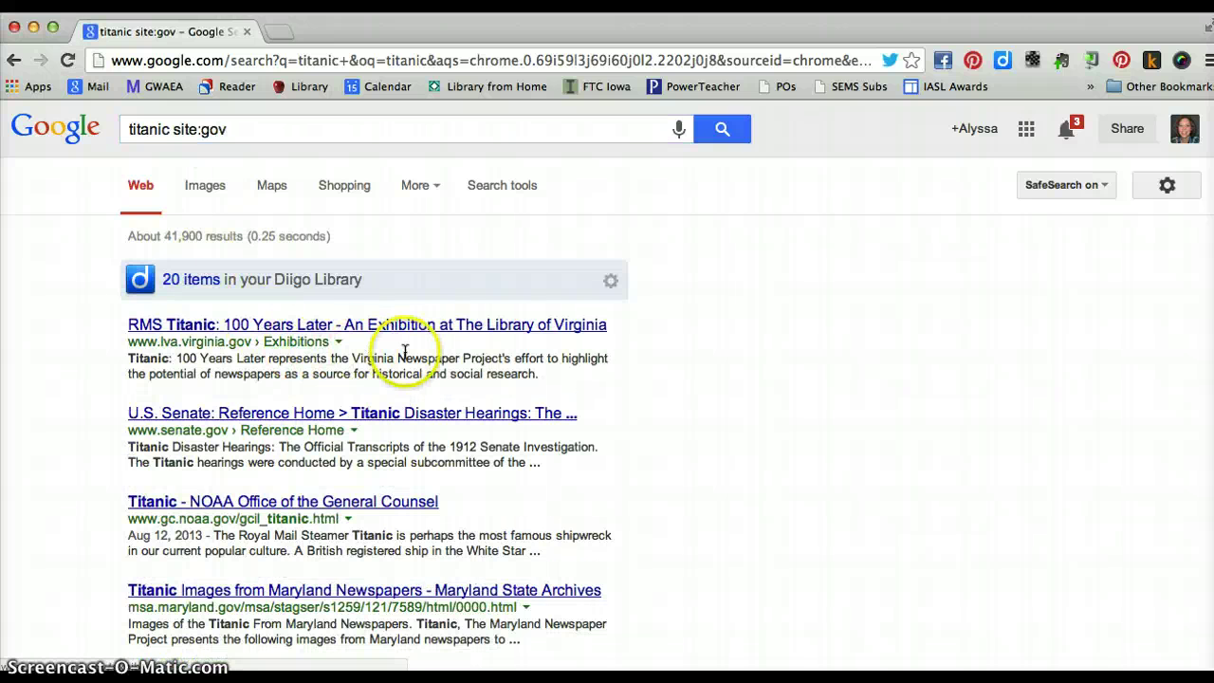
Search for titanic on British websites by changing the domain restriction to site:uk.
scroll(631, 451, "down", 3)
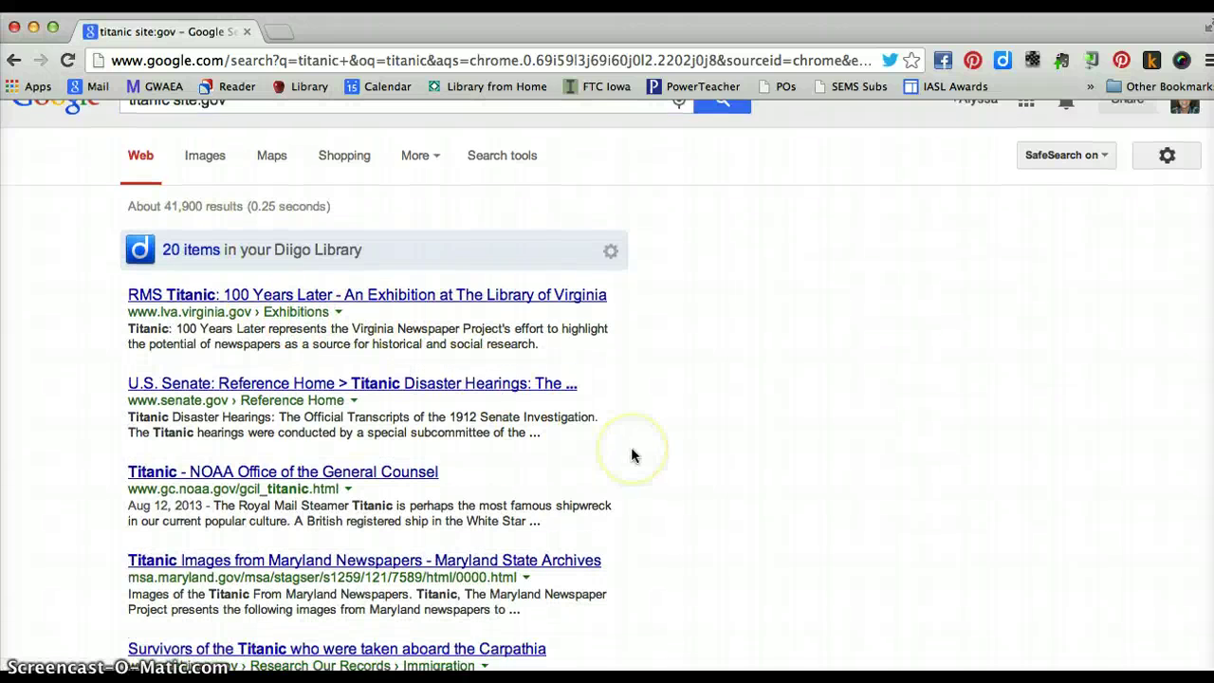
scroll(642, 371, "down", 2)
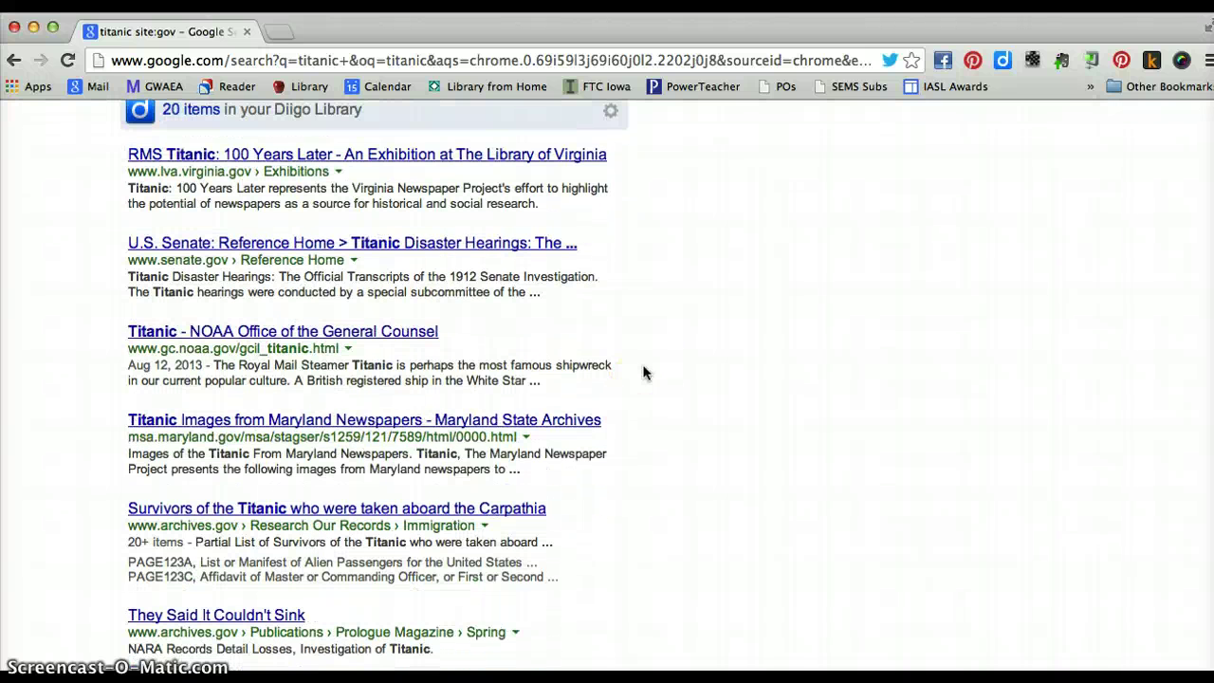
scroll(643, 371, "up", 5)
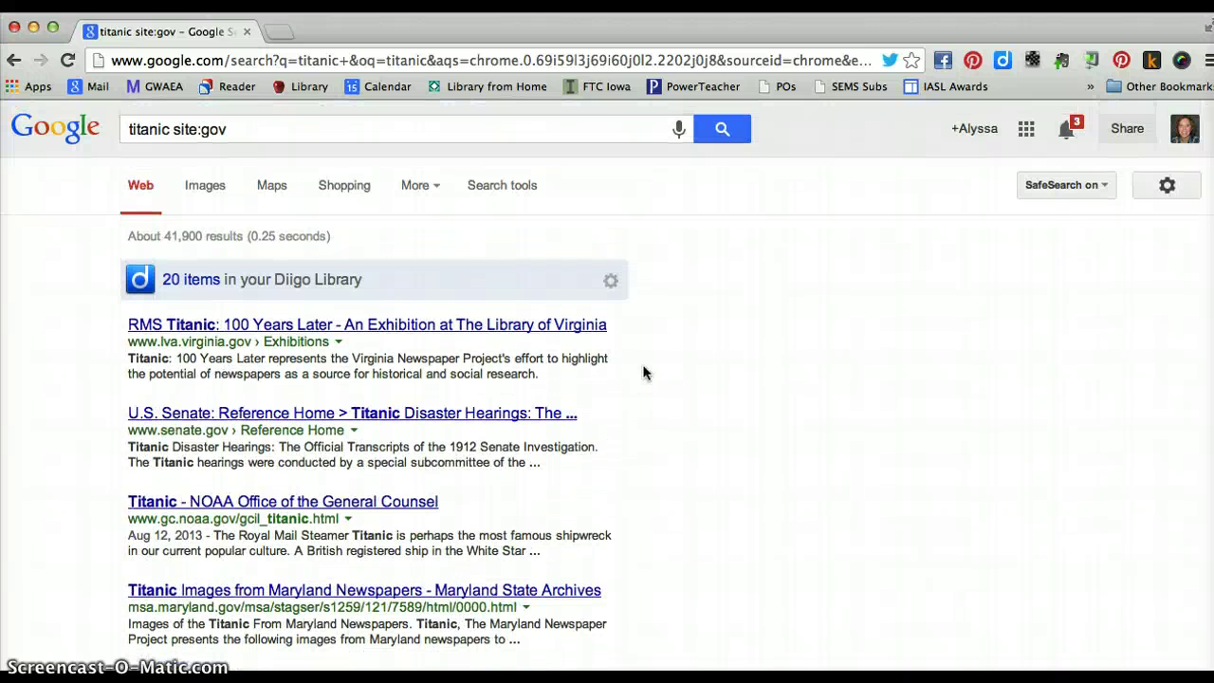
left_click(224, 128)
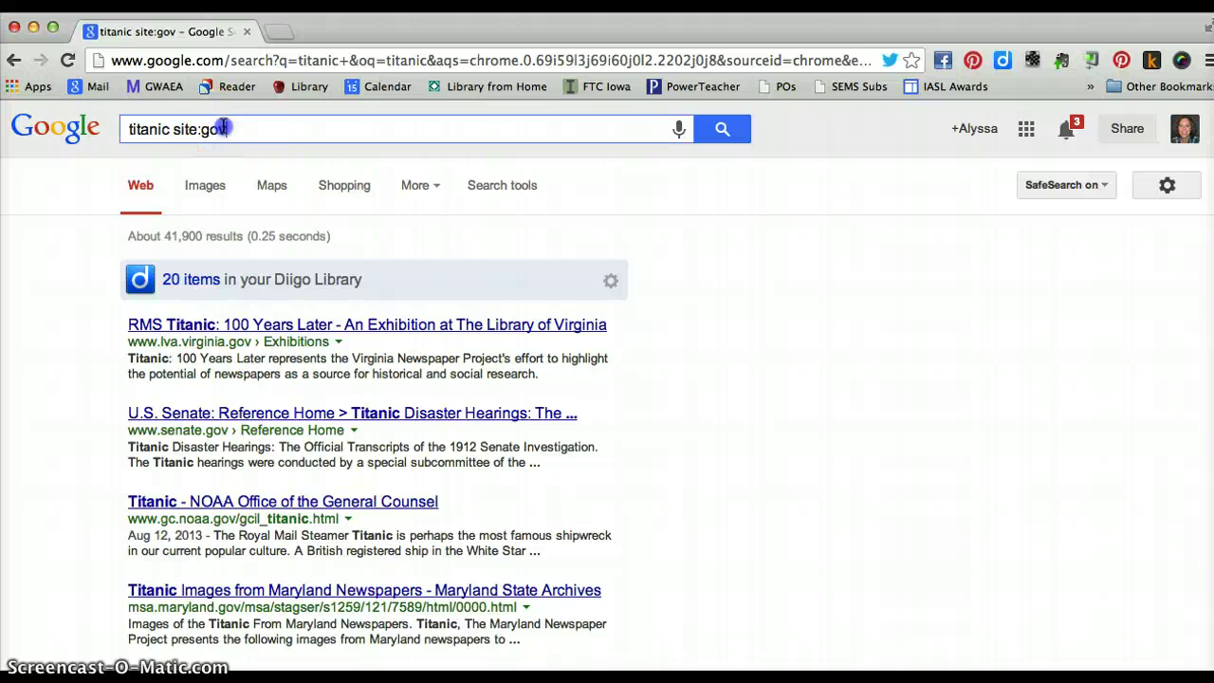
key("Right")
key("BackSpace")
key("BackSpace")
key("BackSpace")
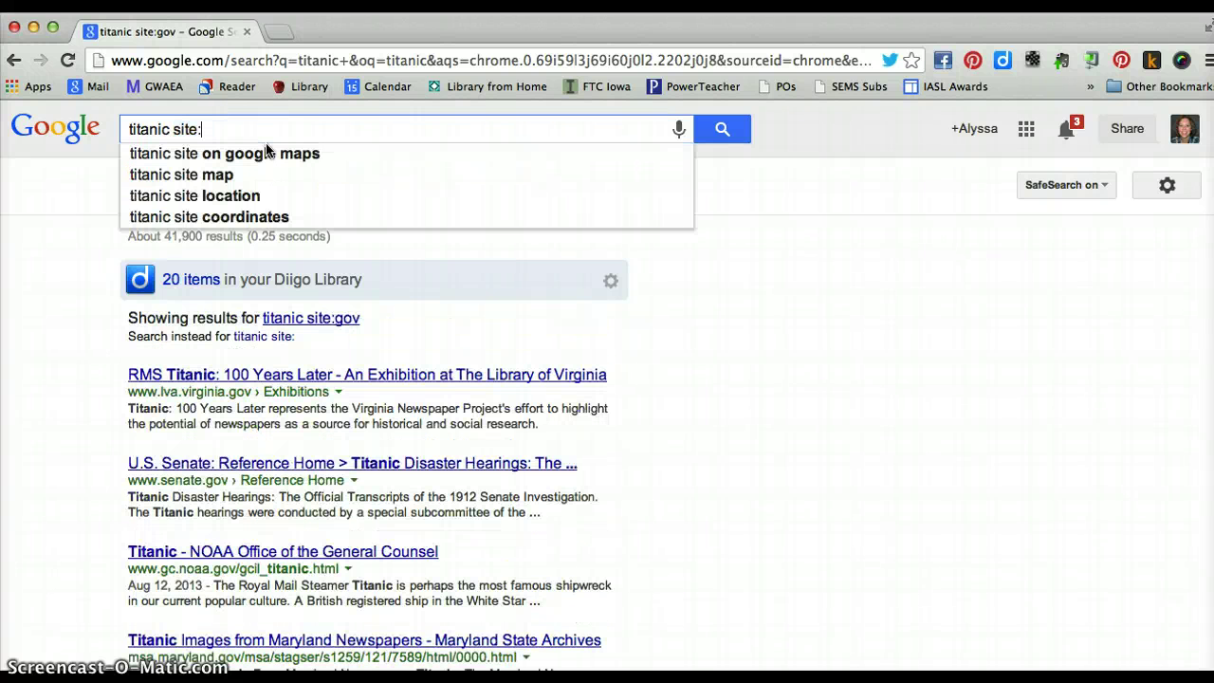
type("uk")
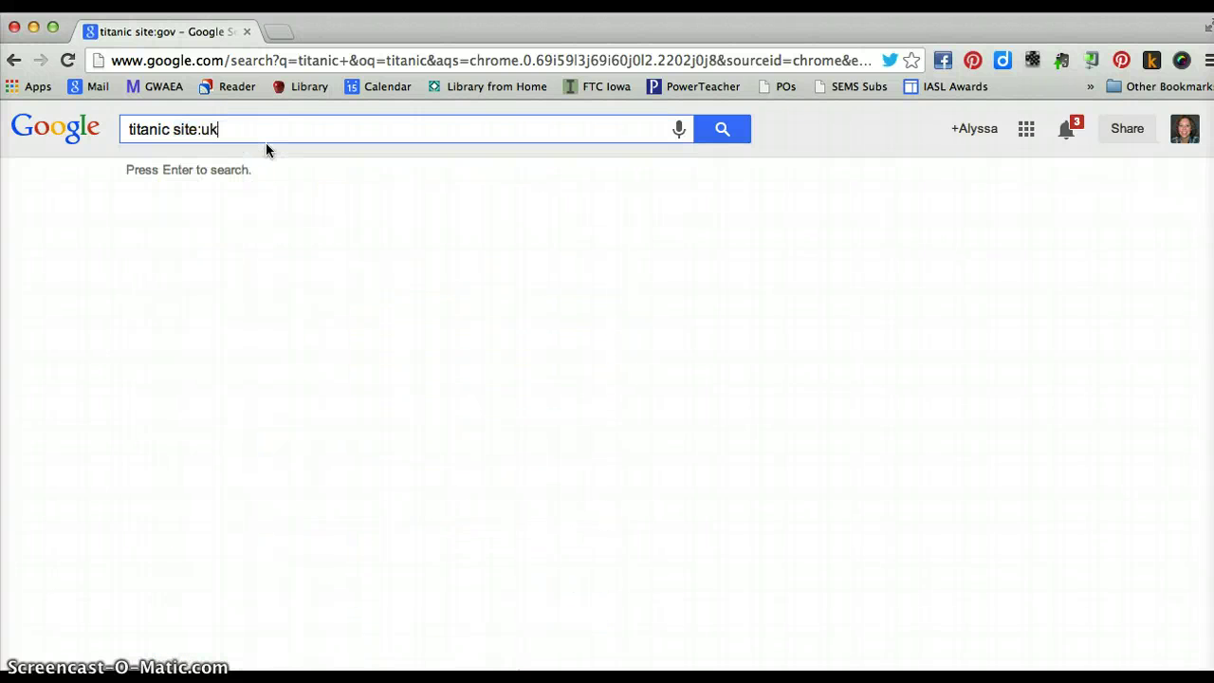
key("Return")
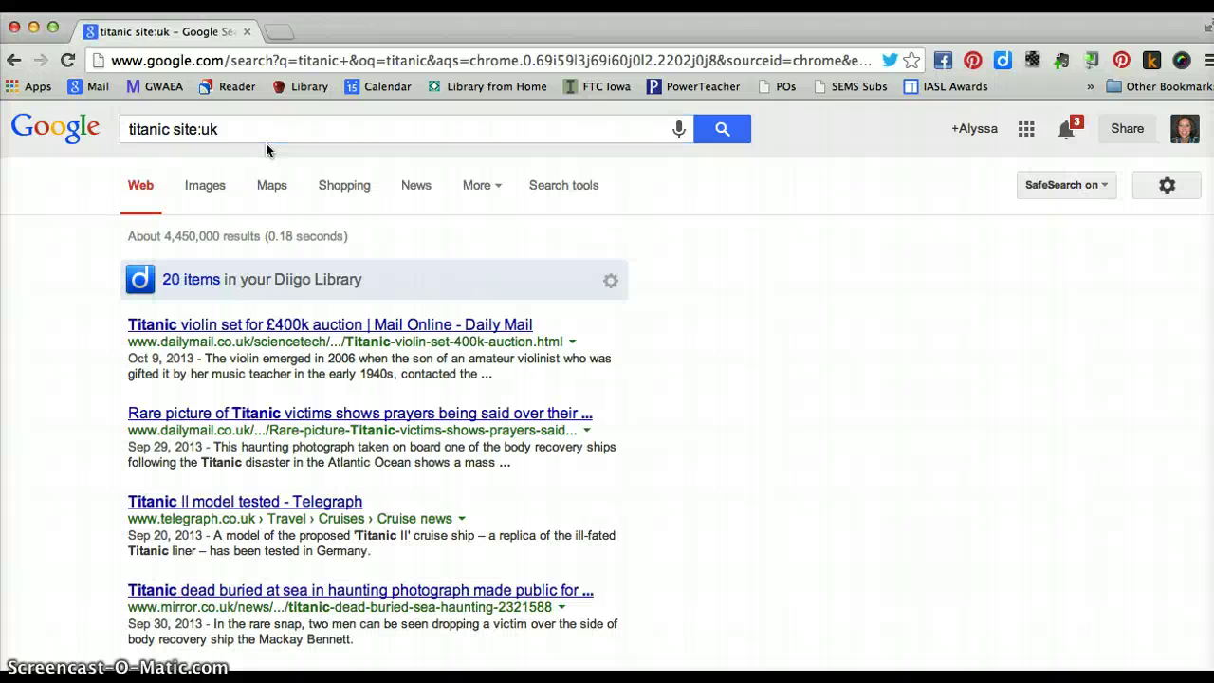
Show the search tools and filter the titanic site:uk results to the past month.
left_click(235, 125)
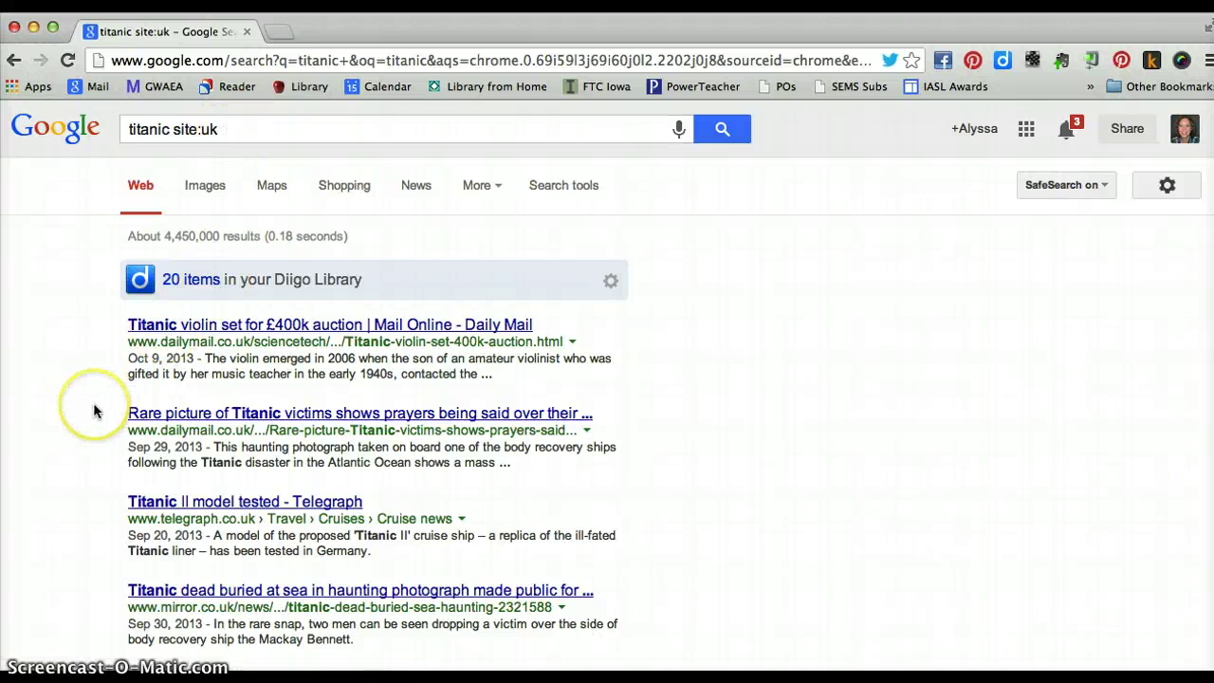
scroll(93, 411, "down", 1)
scroll(408, 320, "down", 1)
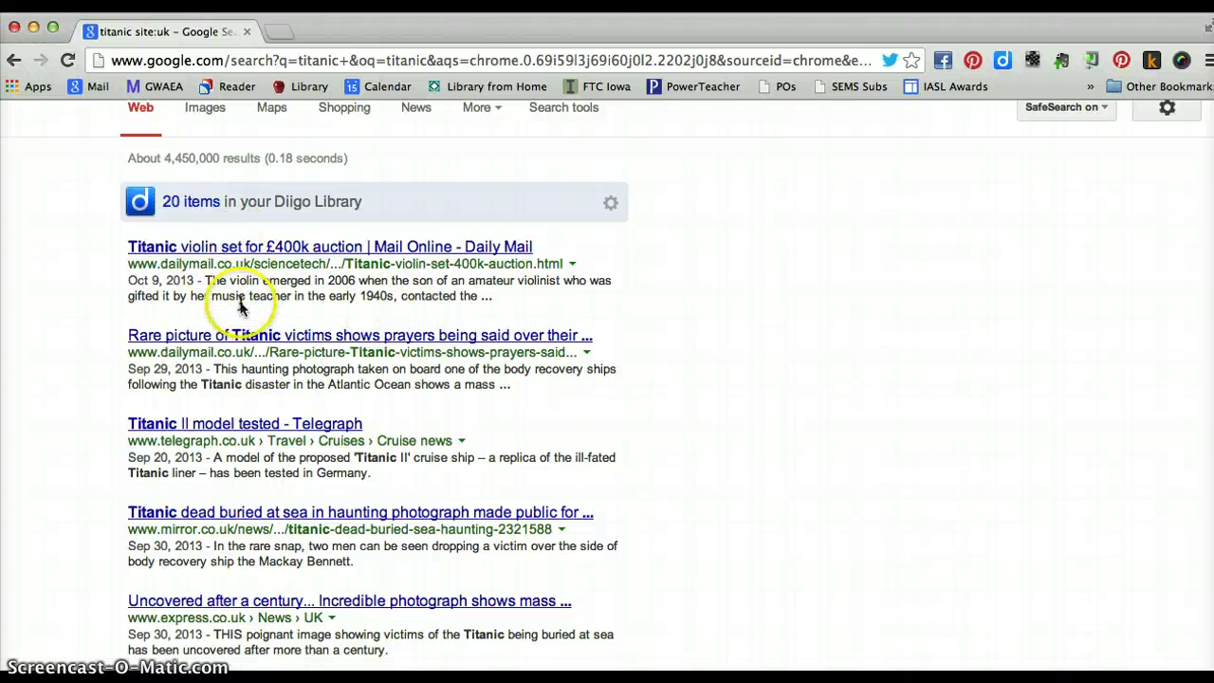
scroll(214, 302, "down", 3)
scroll(240, 302, "down", 4)
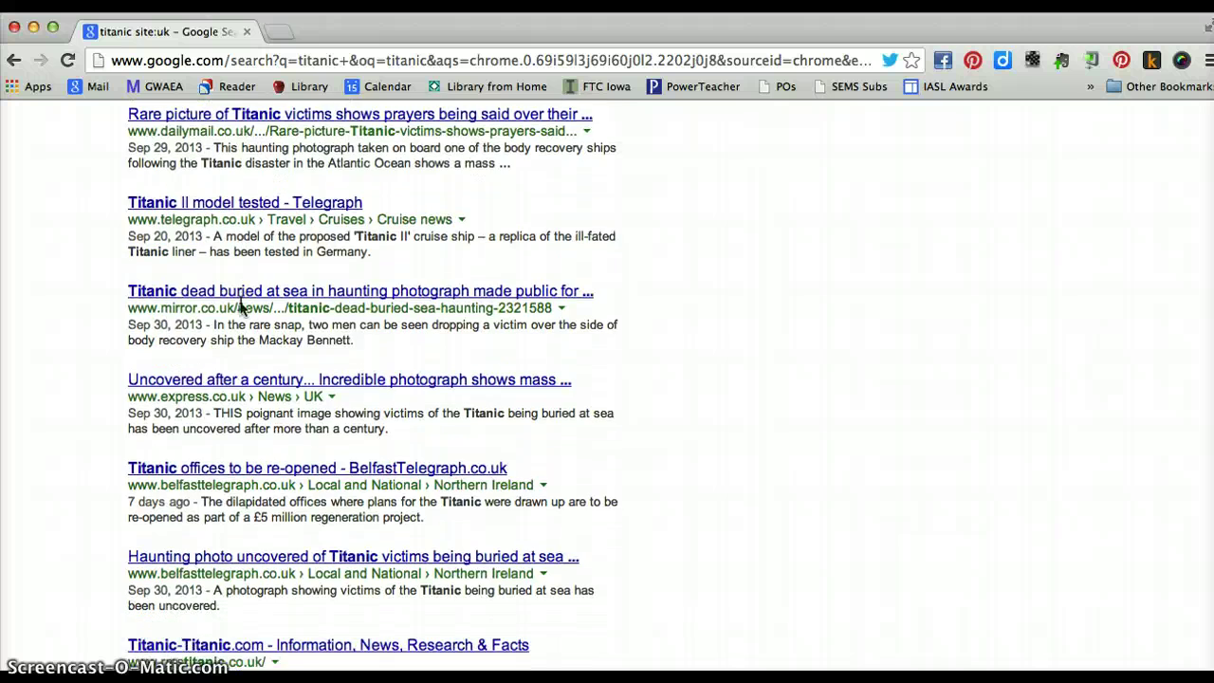
scroll(240, 304, "up", 8)
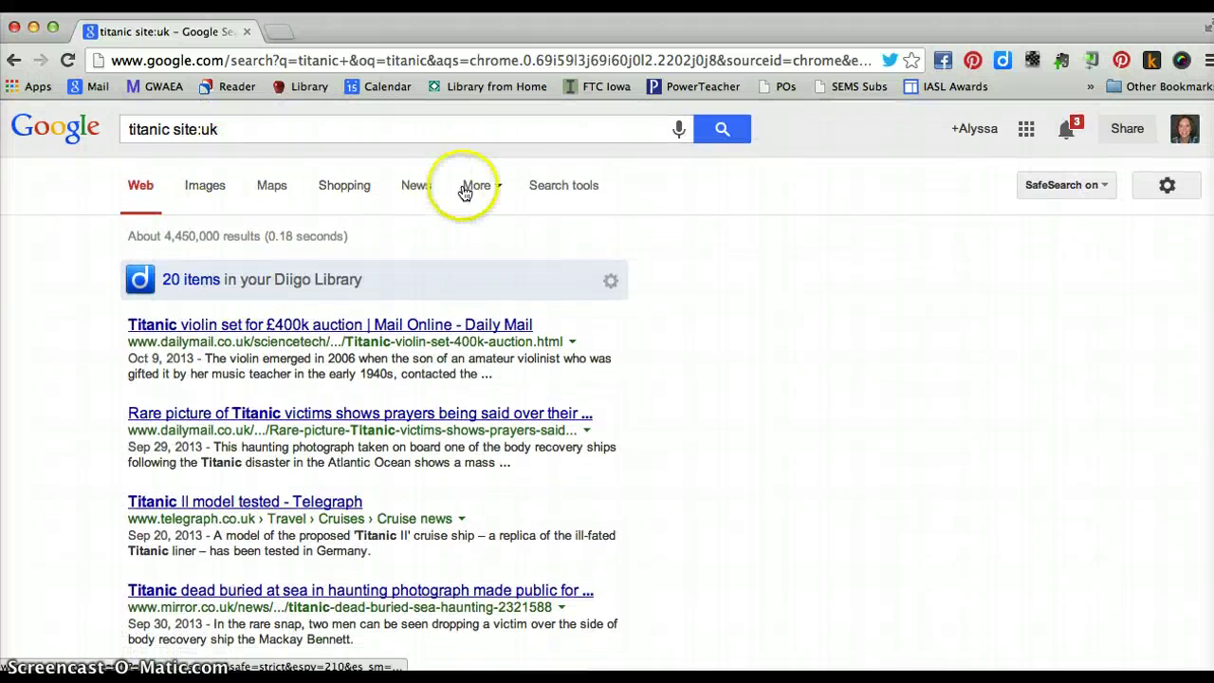
left_click(569, 188)
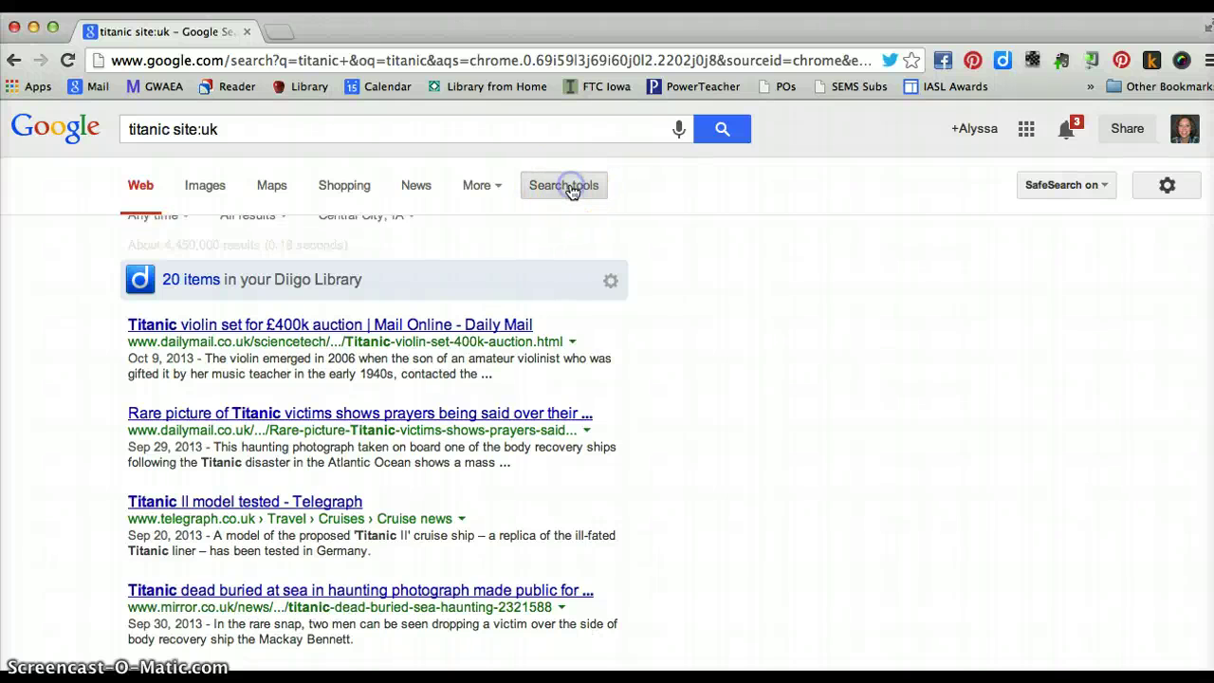
left_click(169, 237)
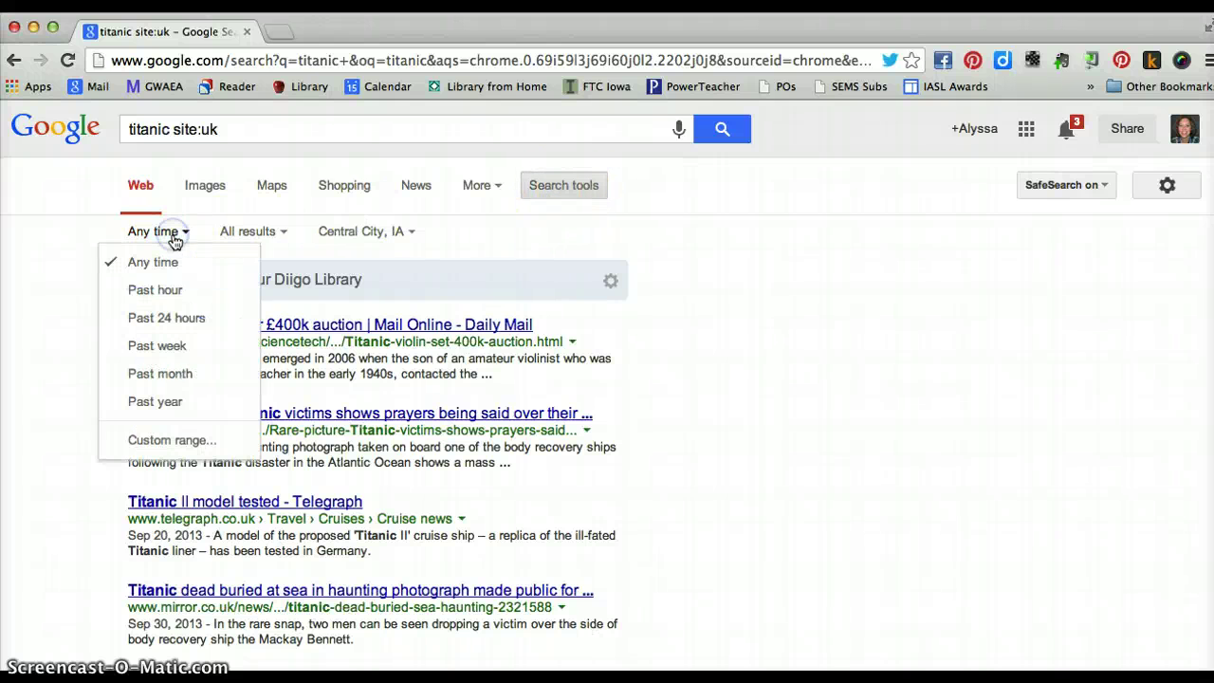
left_click(188, 377)
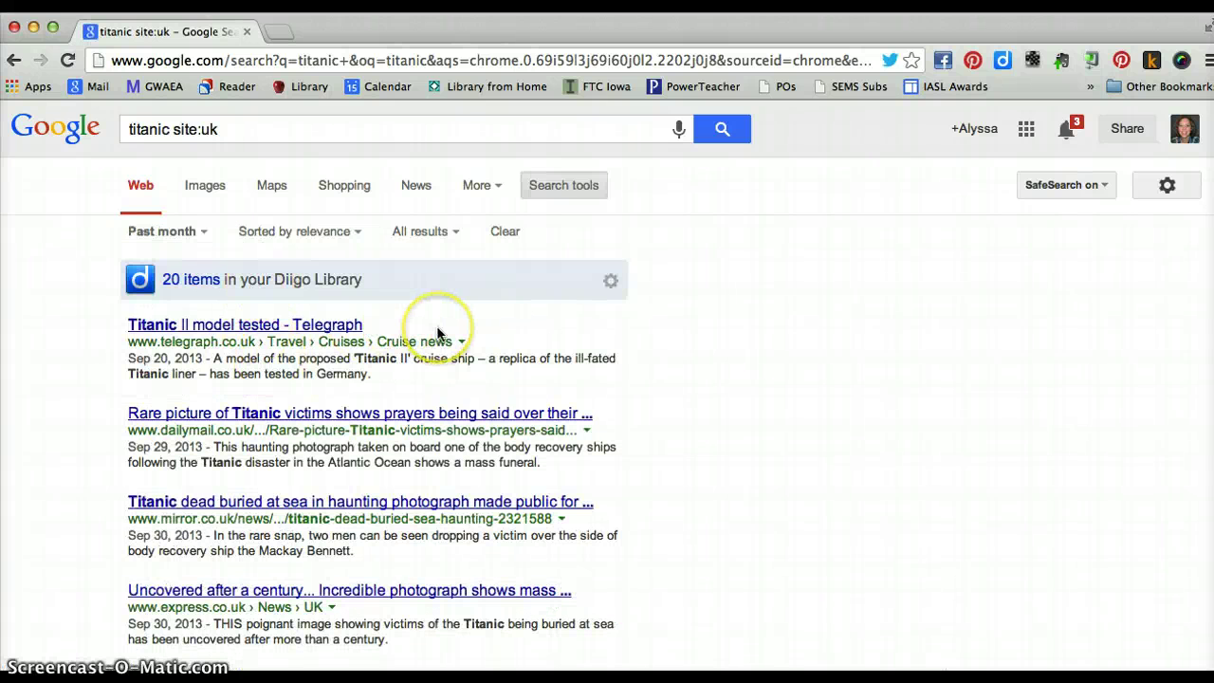
Search for titanic on Australian websites by changing the domain restriction to site:au, keeping the past month filter.
scroll(438, 332, "down", 5)
scroll(439, 332, "up", 5)
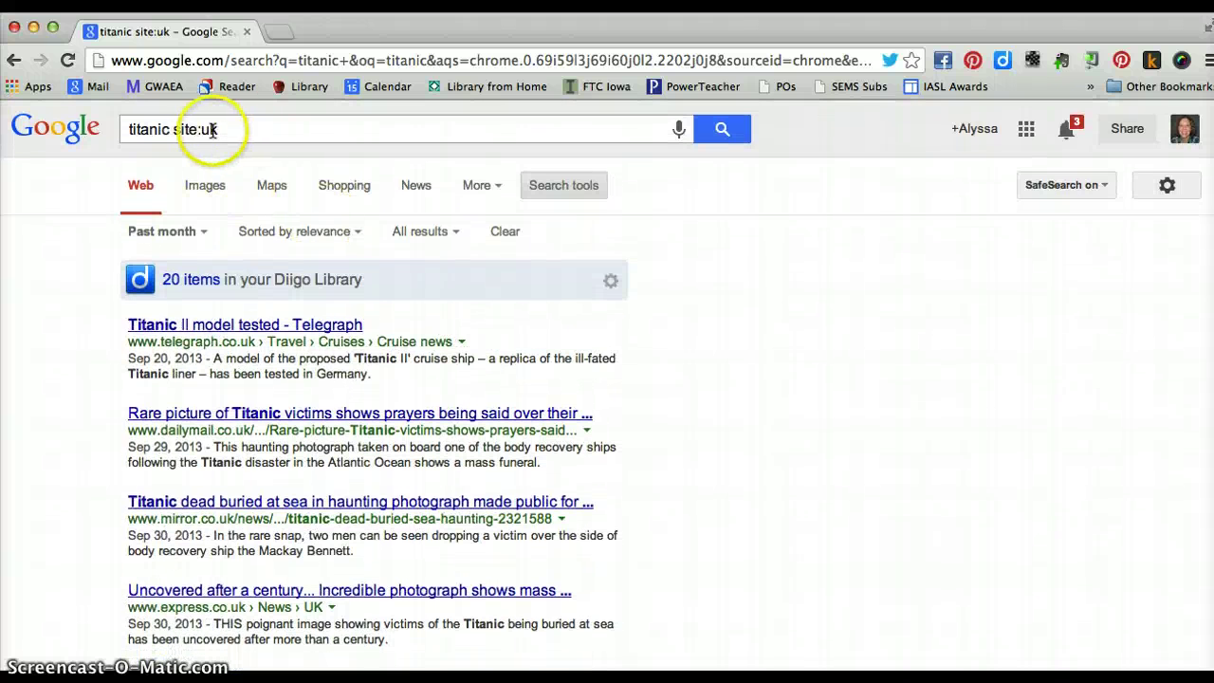
double_click(209, 130)
left_click(238, 127)
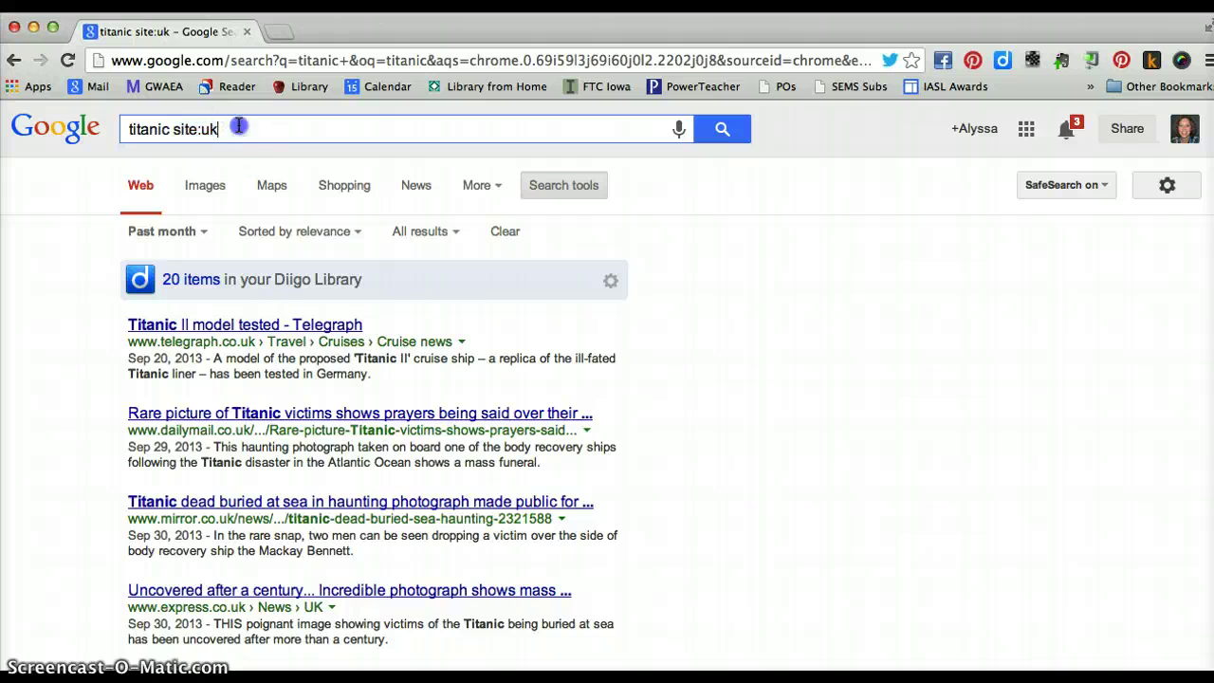
key("BackSpace")
type("au")
key("Return")
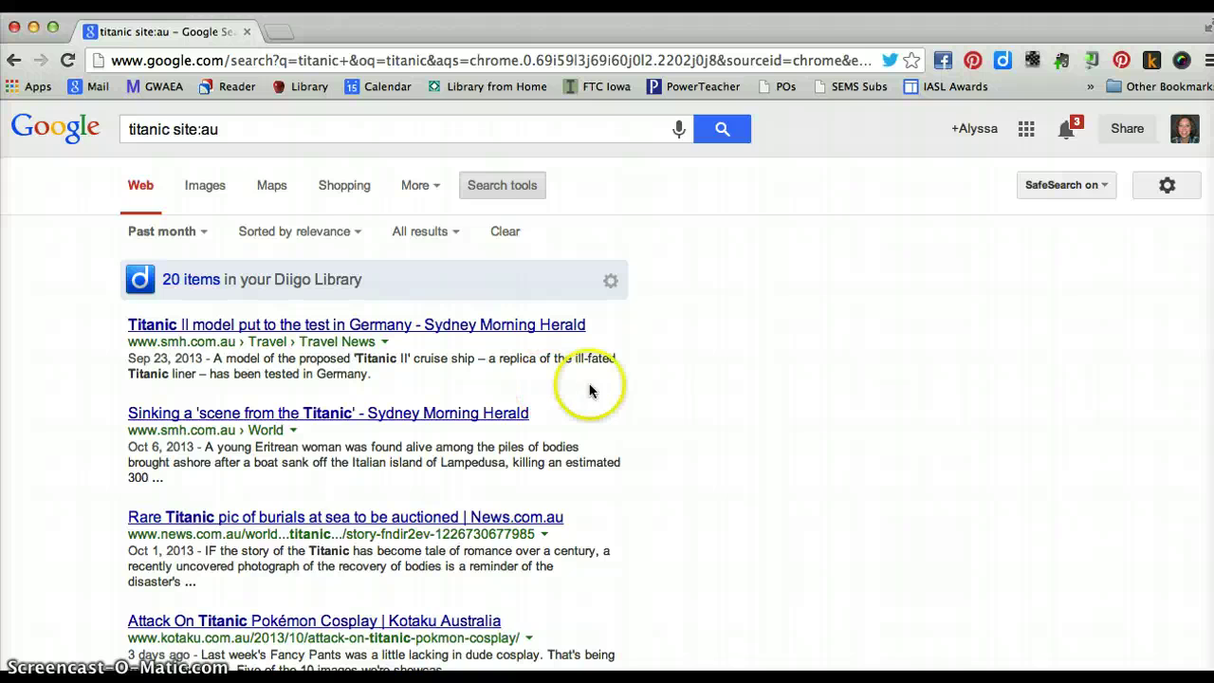
Show reading levels for the past month's titanic site:au results and limit them to Basic.
scroll(589, 389, "down", 2)
scroll(374, 297, "down", 2)
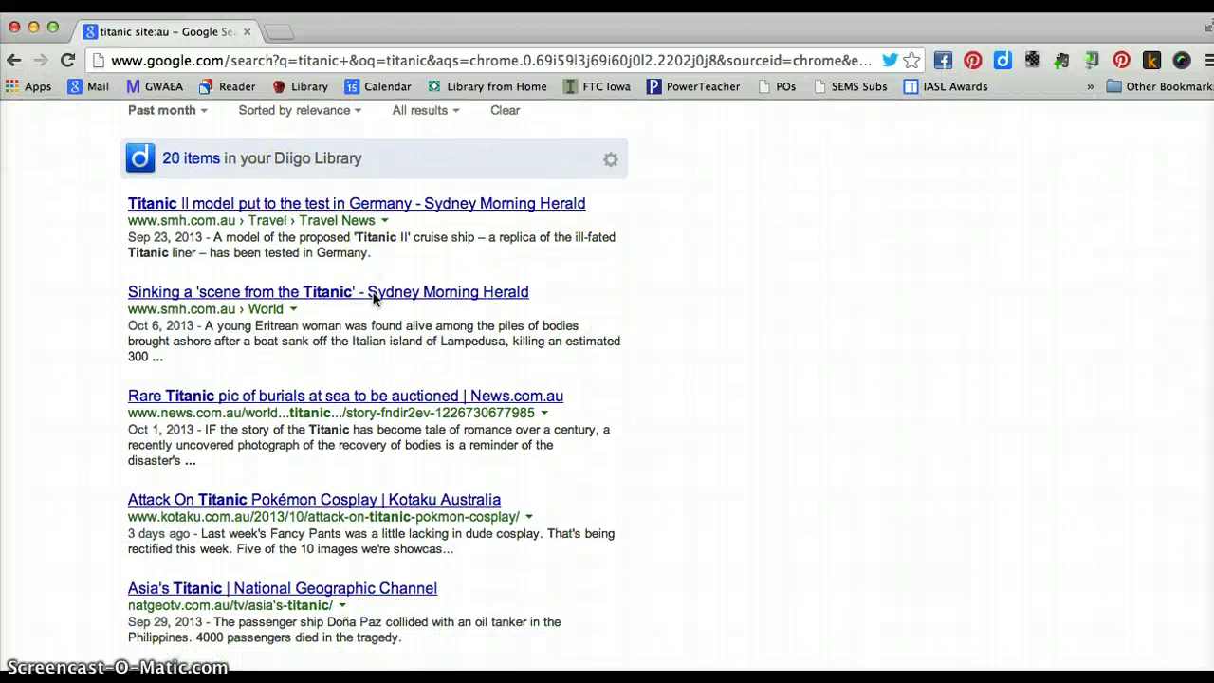
scroll(374, 297, "down", 1)
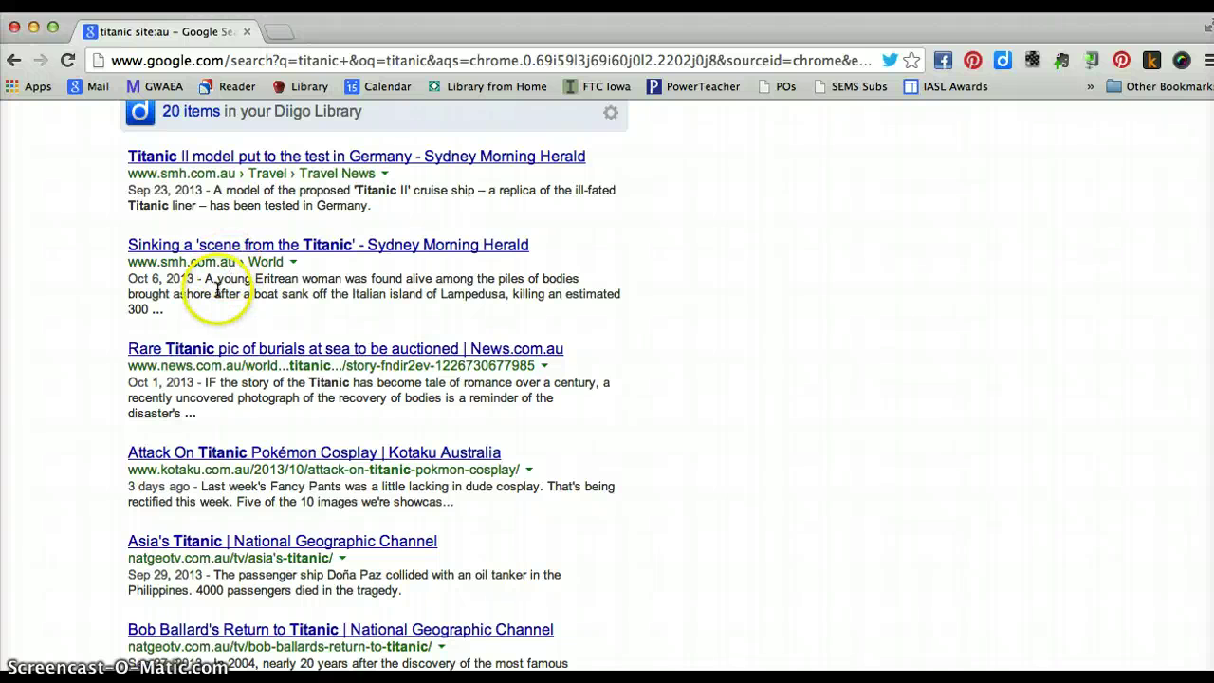
scroll(218, 294, "down", 4)
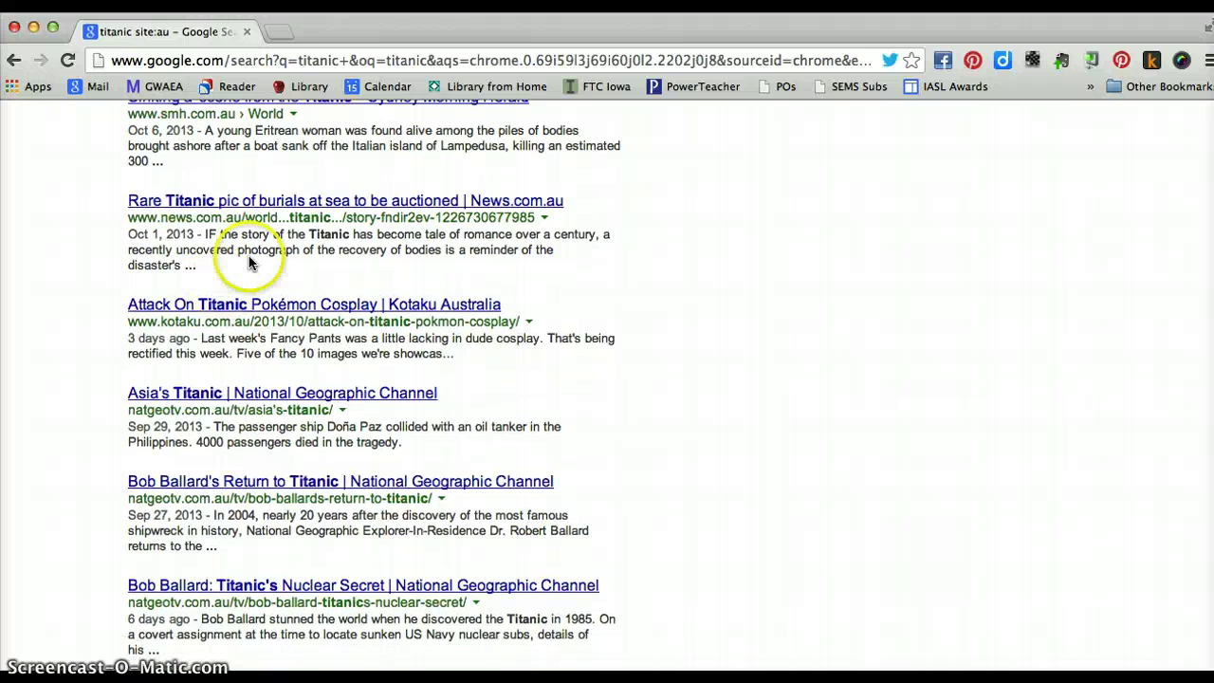
scroll(251, 262, "up", 5)
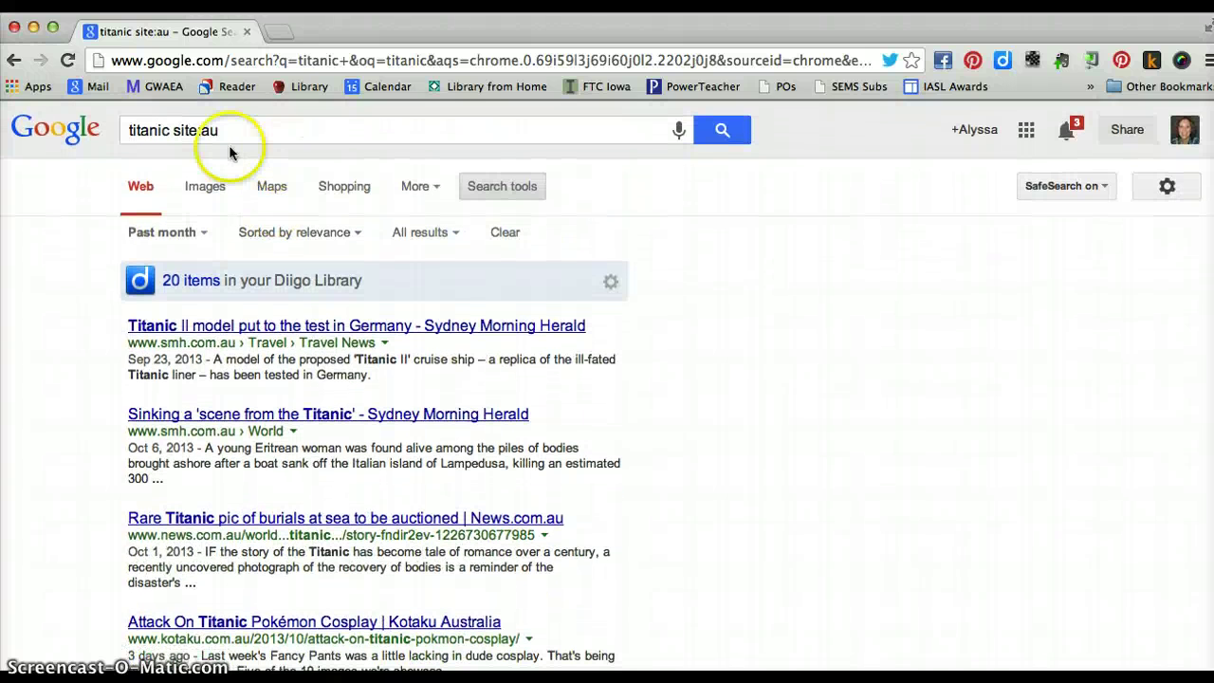
left_click(214, 129)
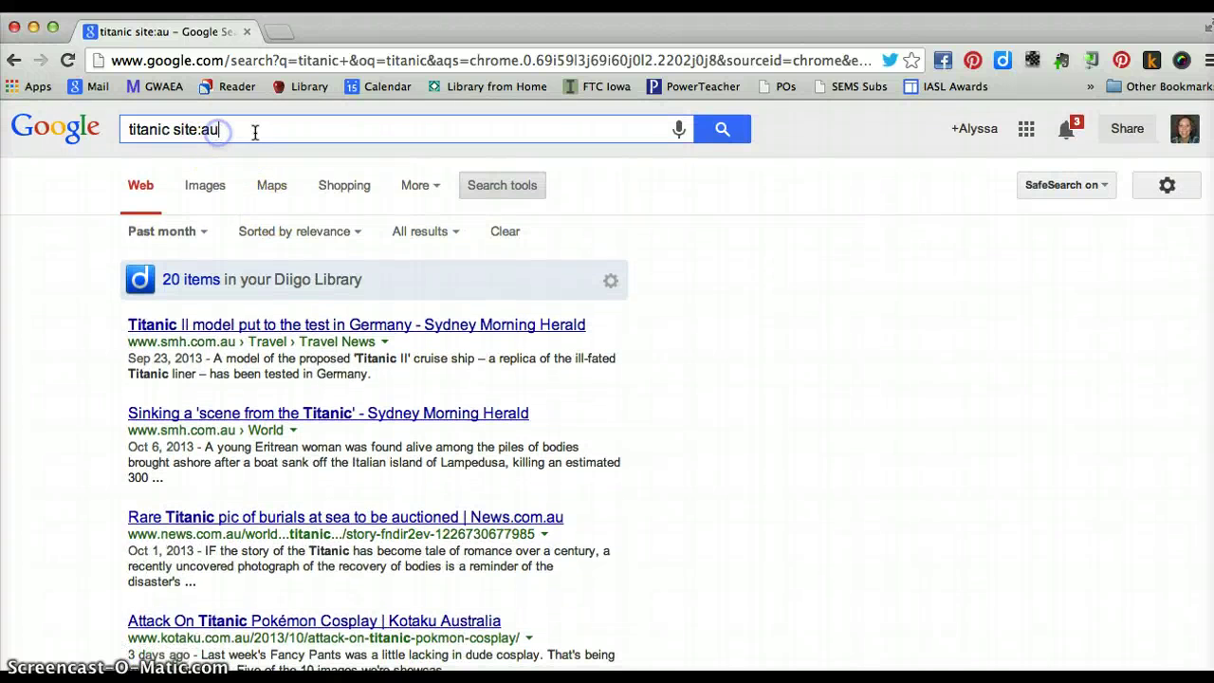
left_click(426, 234)
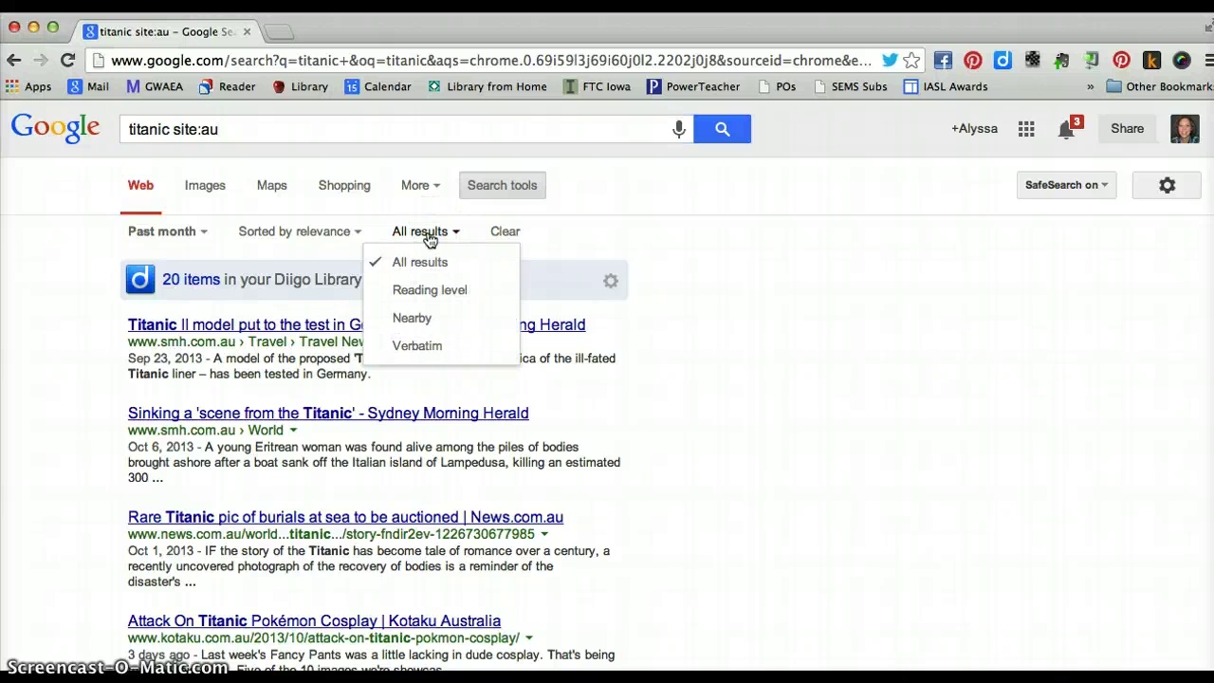
left_click(198, 233)
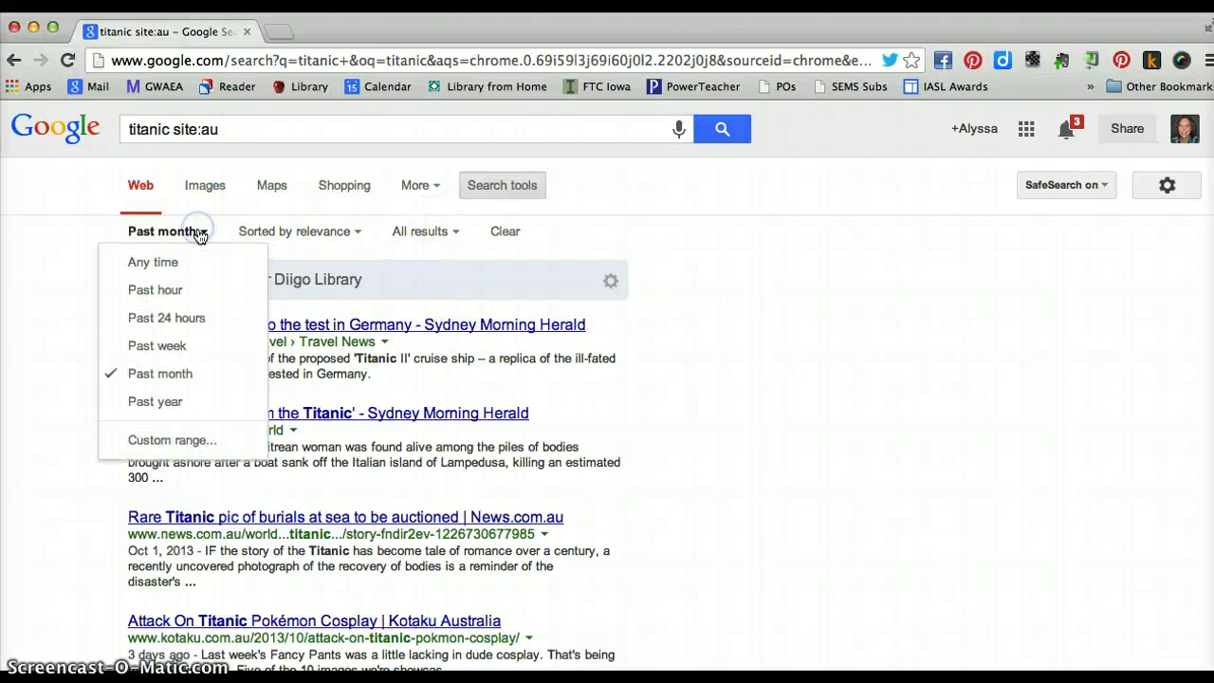
left_click(424, 234)
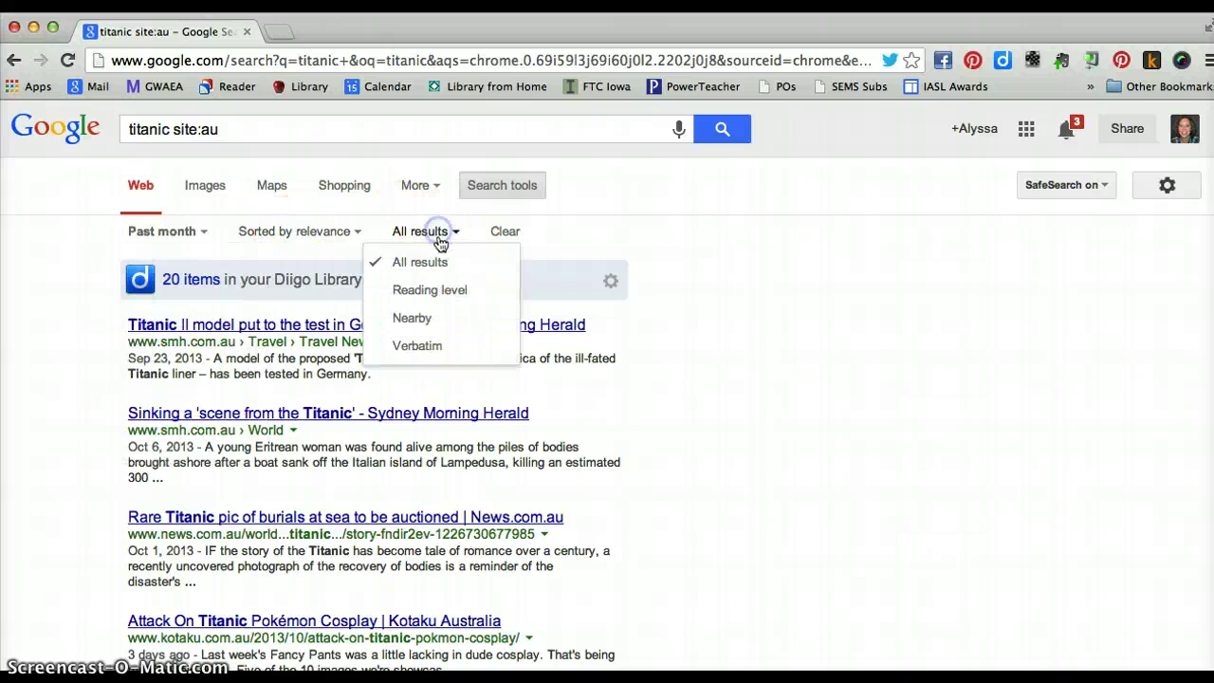
left_click(456, 296)
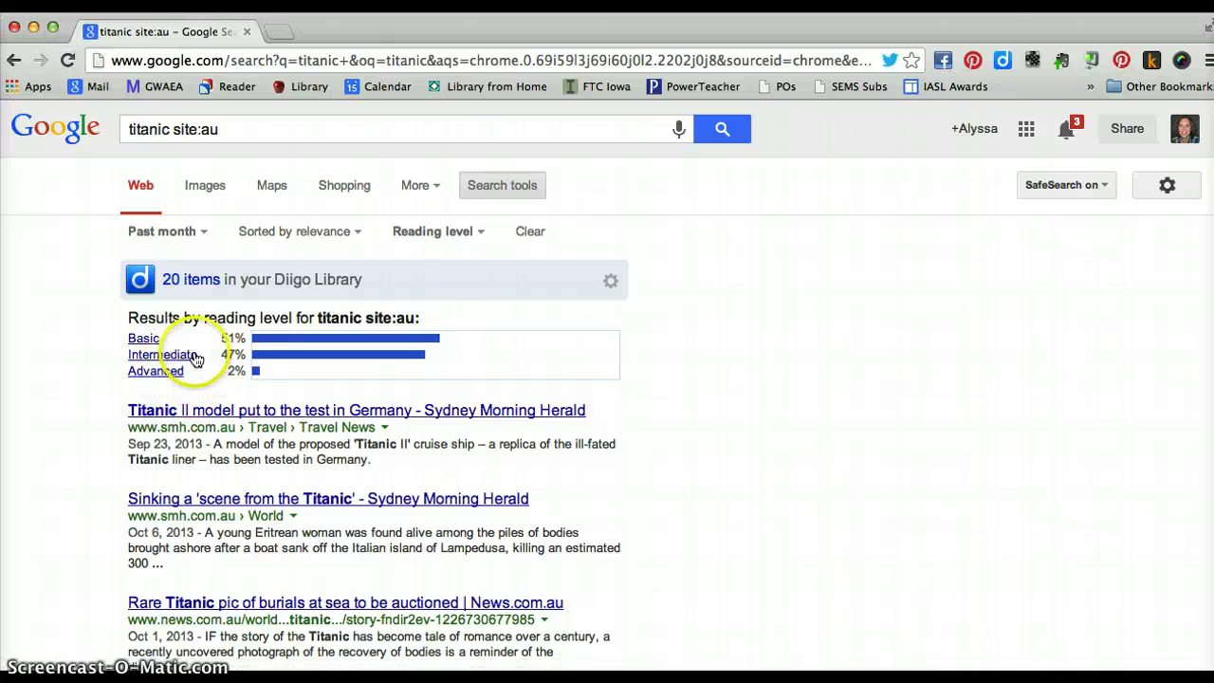
left_click(141, 337)
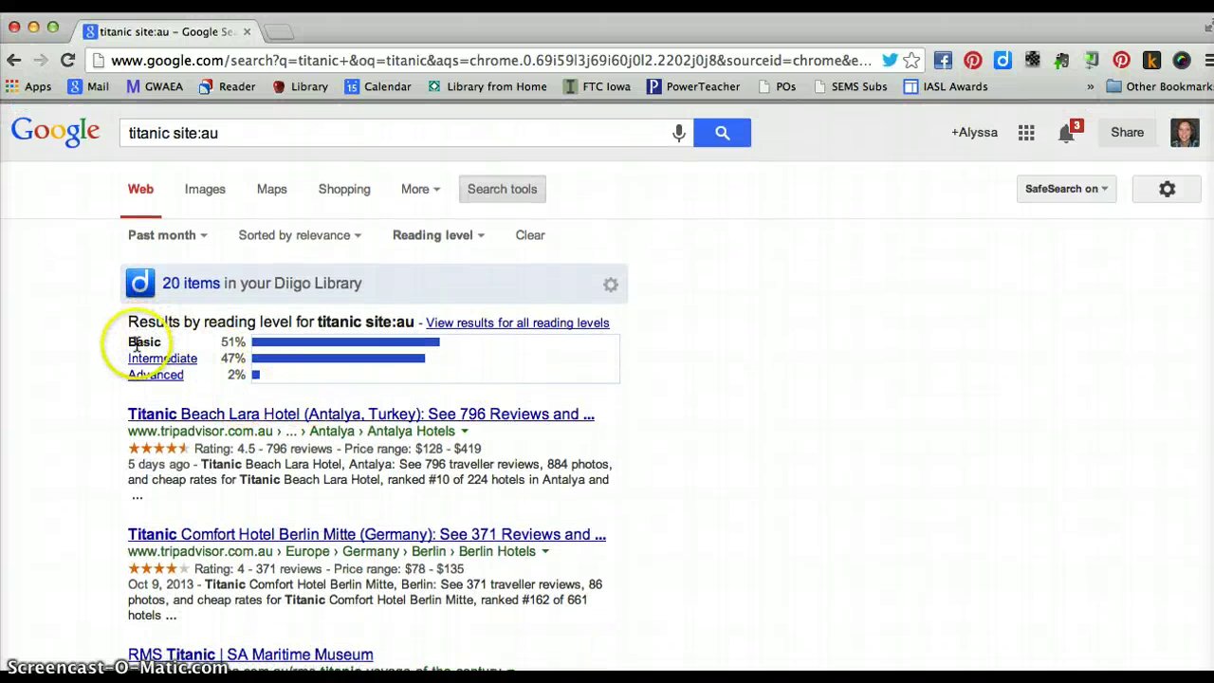
Switch the titanic site:au results from the reading level filter back to all results.
left_click(306, 142)
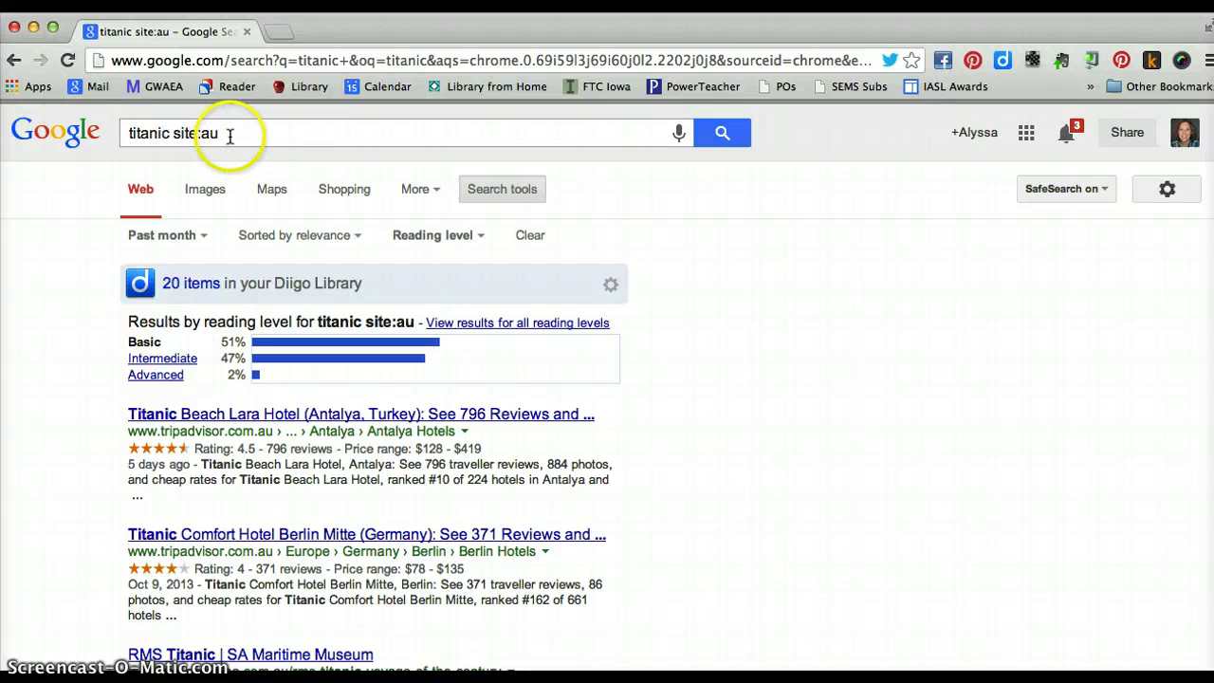
left_click(478, 236)
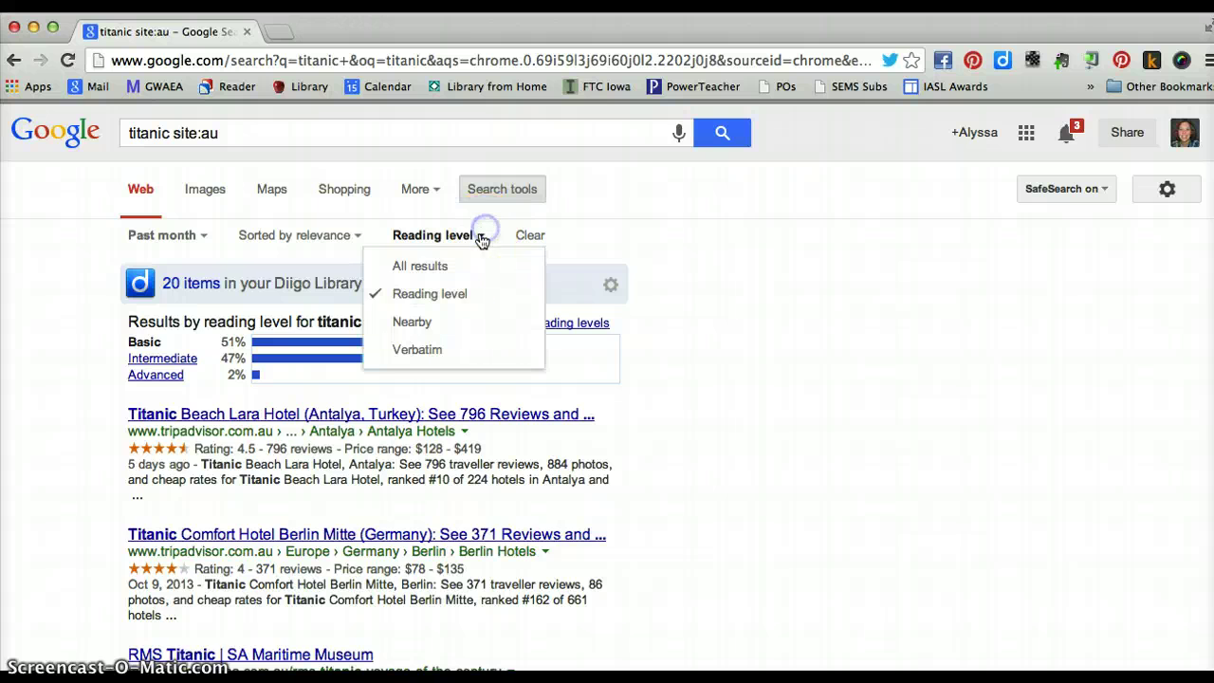
left_click(461, 266)
Remove the site:au restriction and search for titanic alone.
left_click(190, 232)
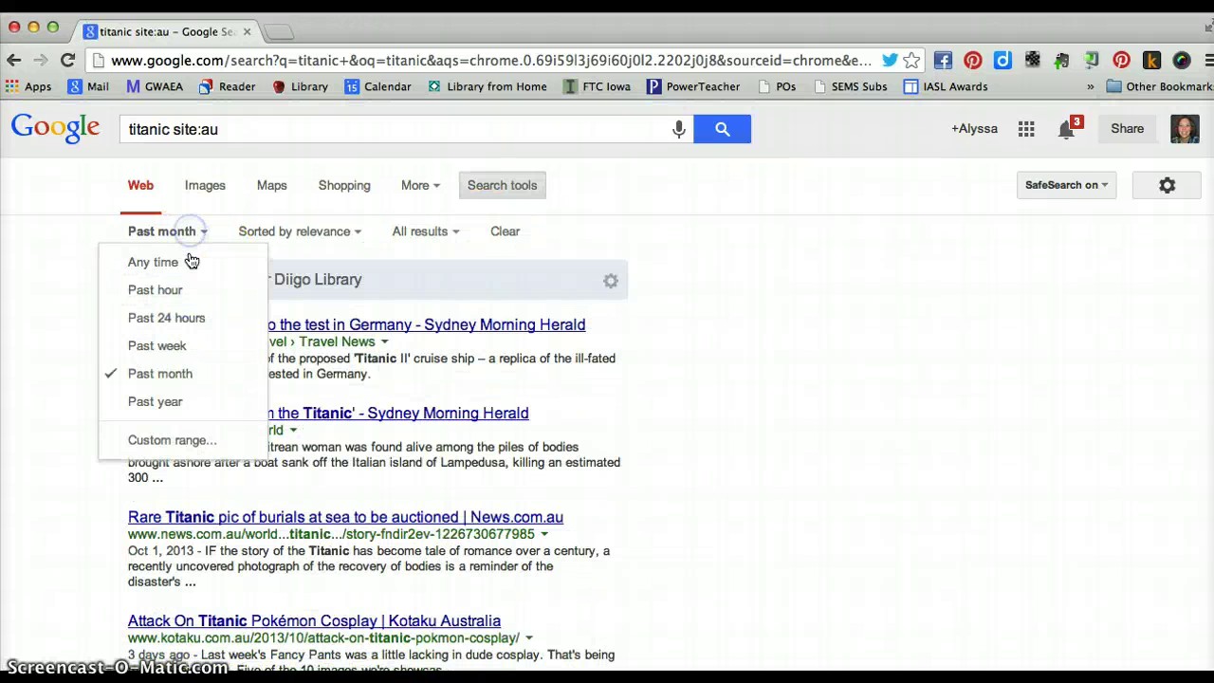
left_click(226, 129)
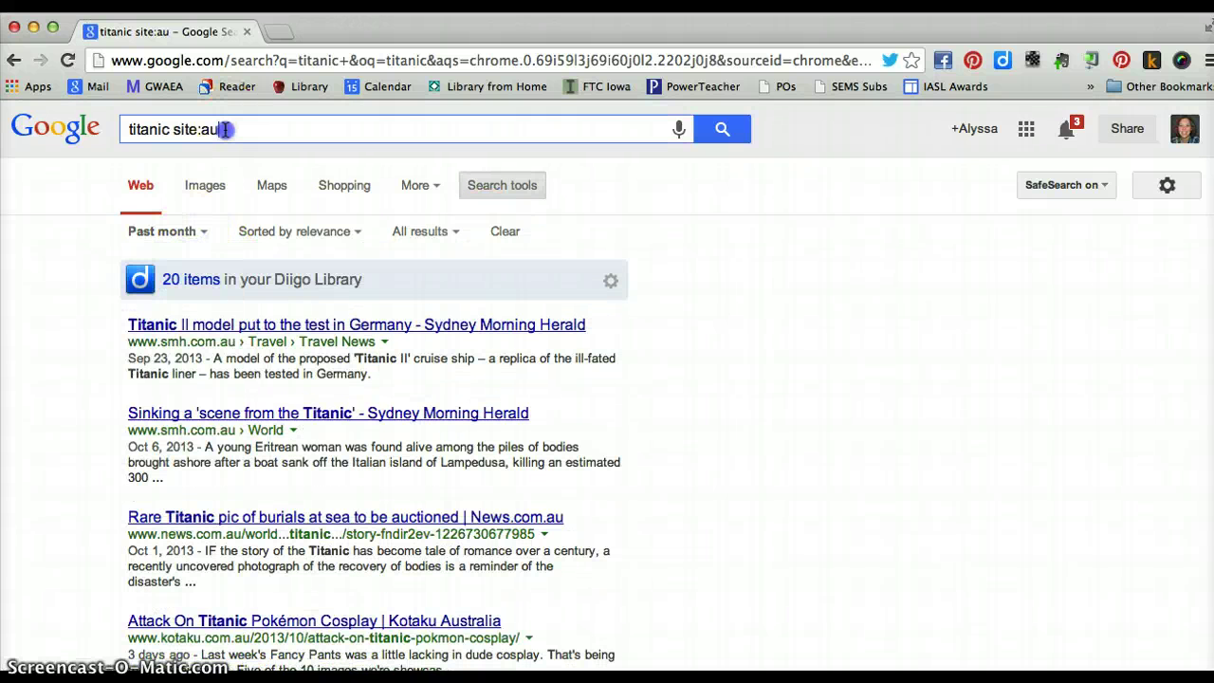
key("BackSpace")
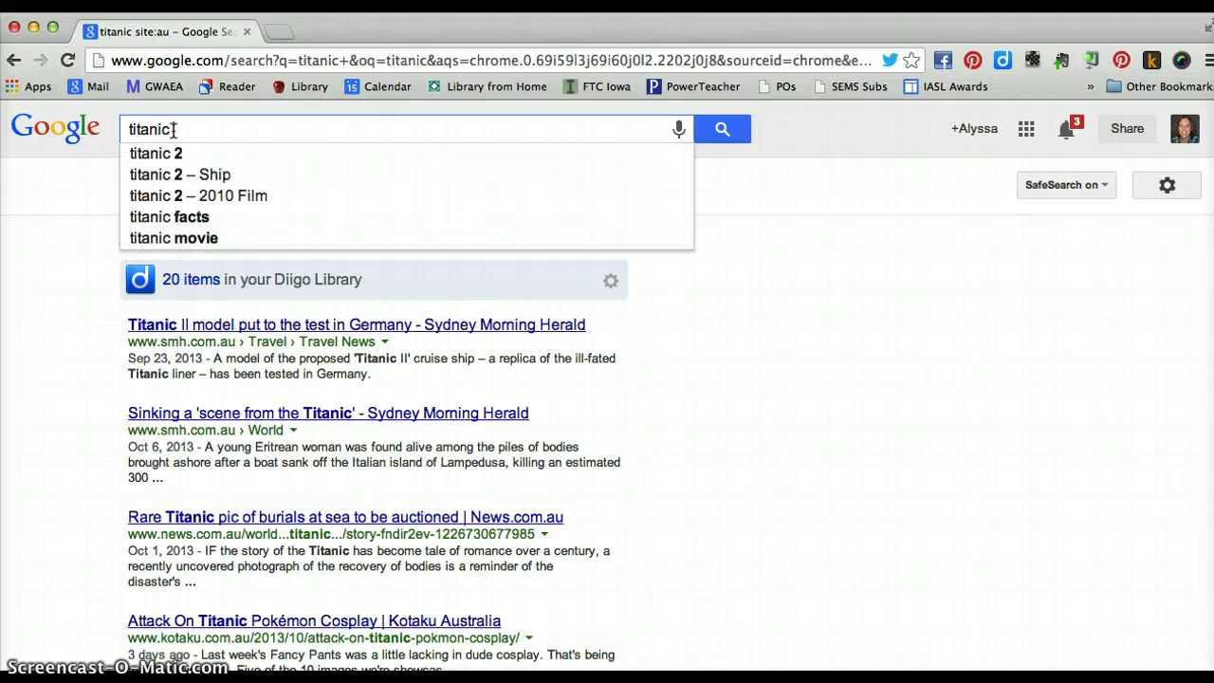
key("Return")
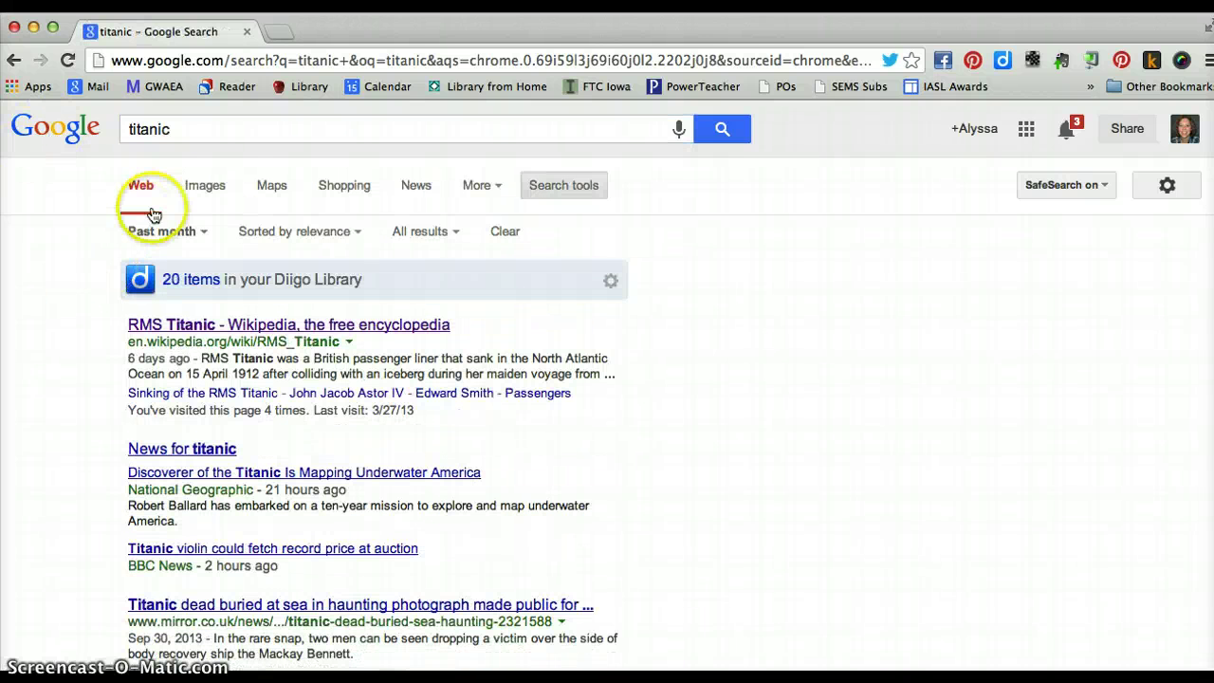
left_click(211, 137)
type("si")
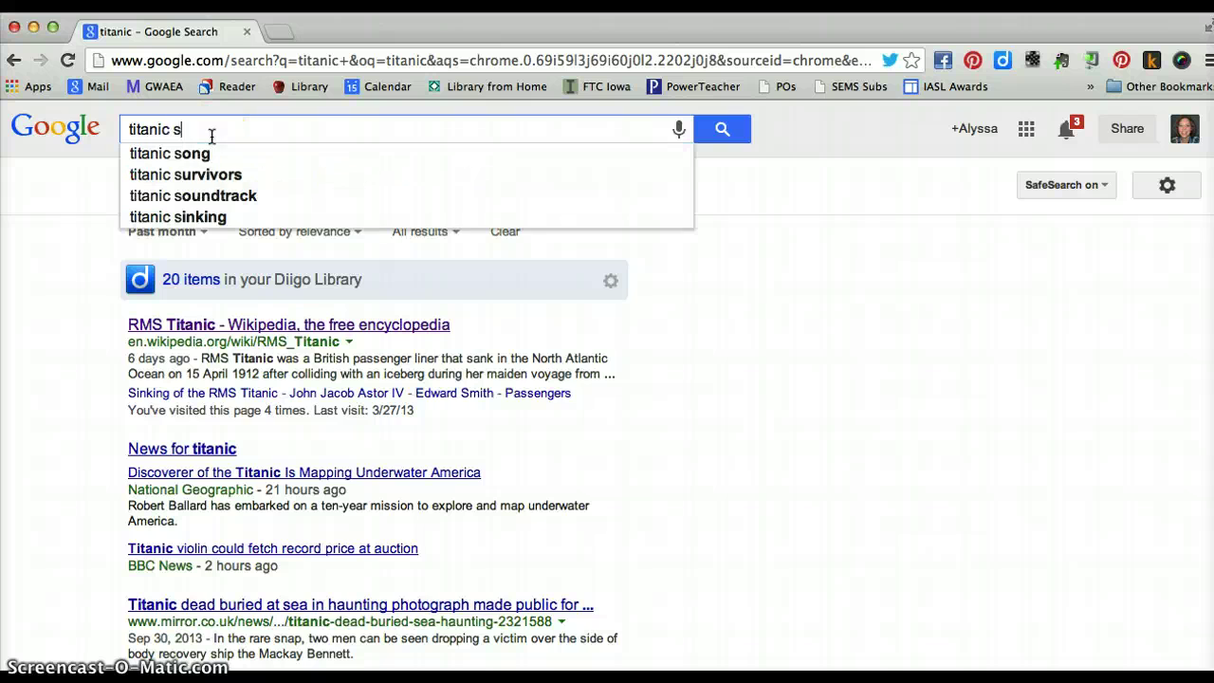
key("BackSpace")
key("BackSpace")
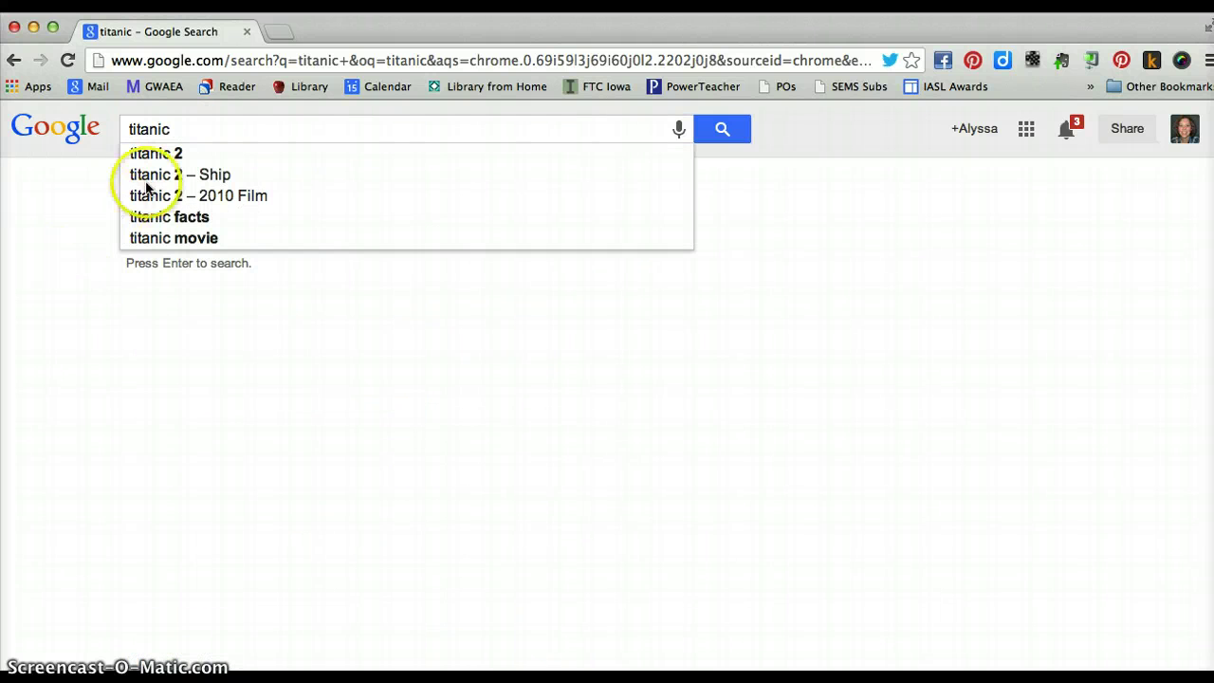
key("Return")
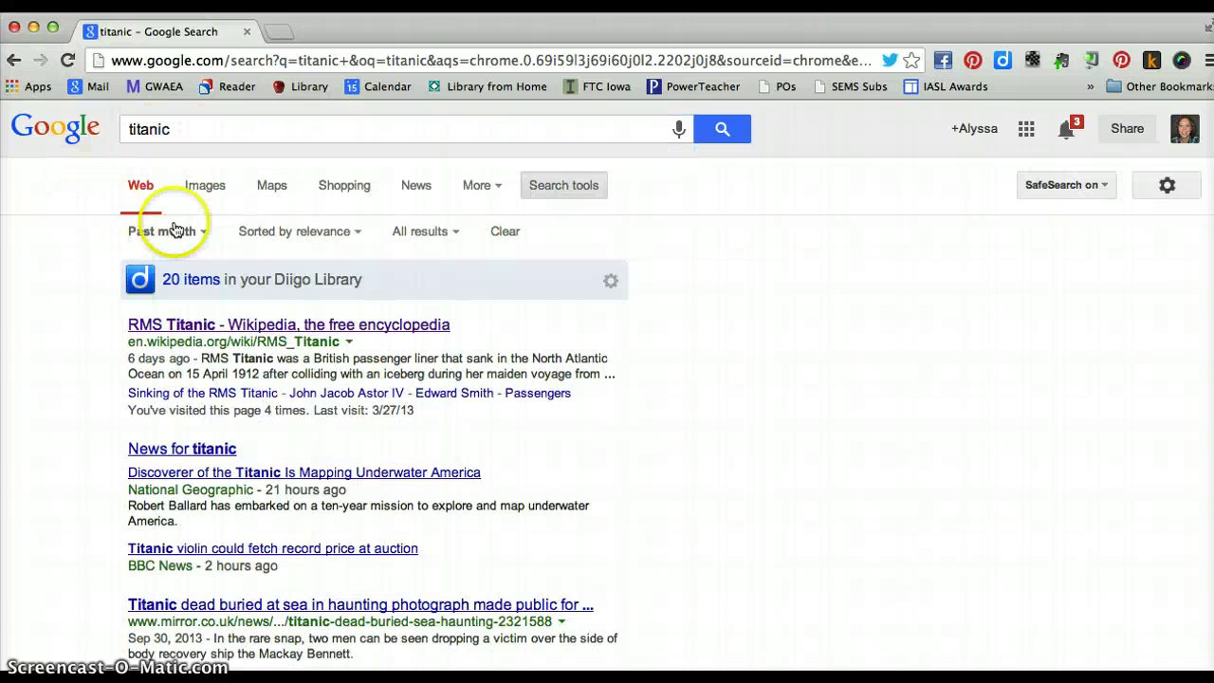
Filter the titanic results to a custom date range from 04/01/1912 to 04/30/1912.
left_click(175, 231)
left_click(176, 442)
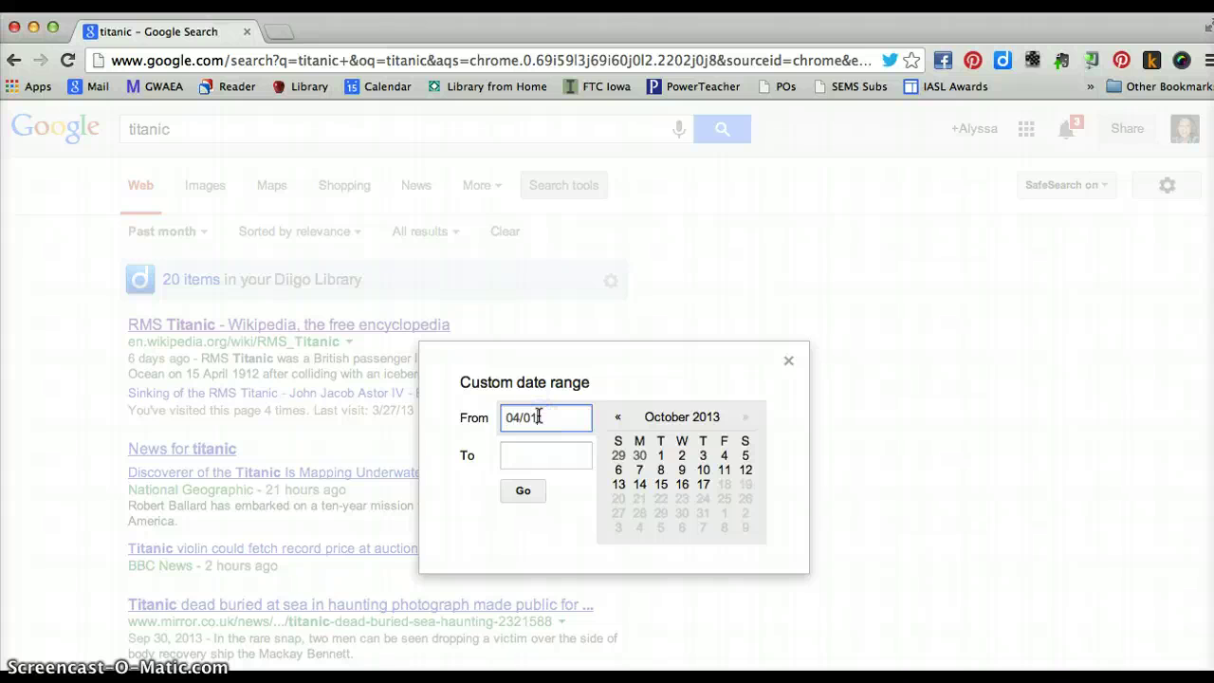
type("1912")
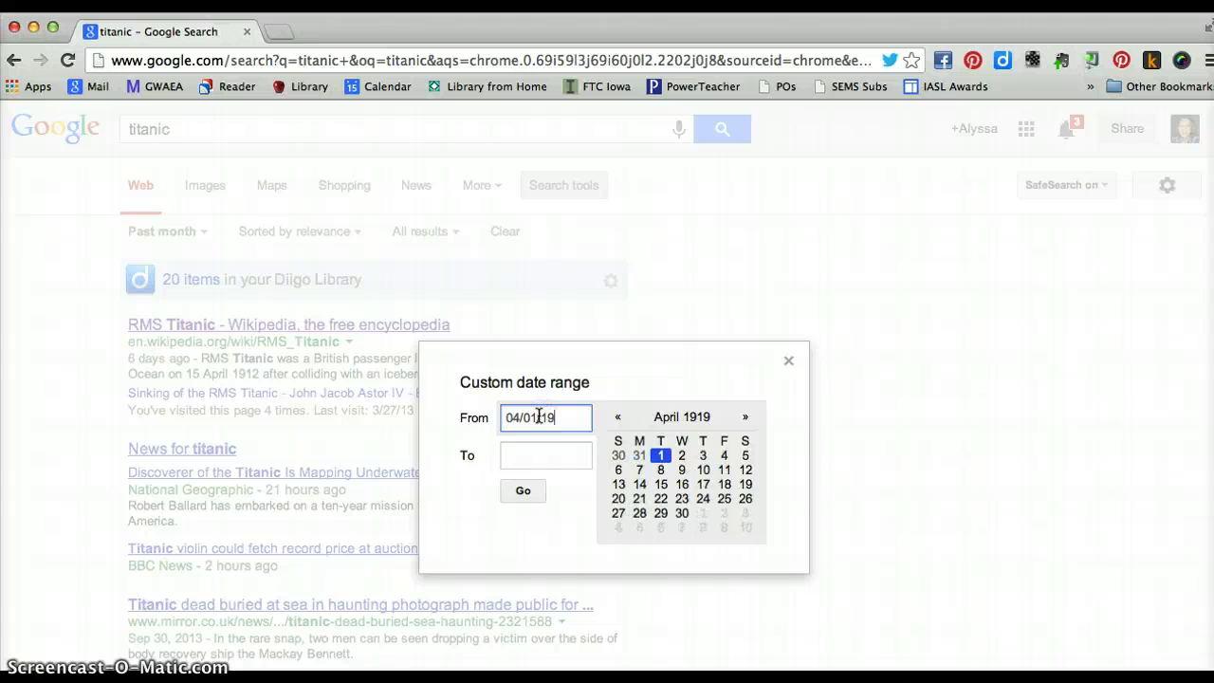
left_click(537, 447)
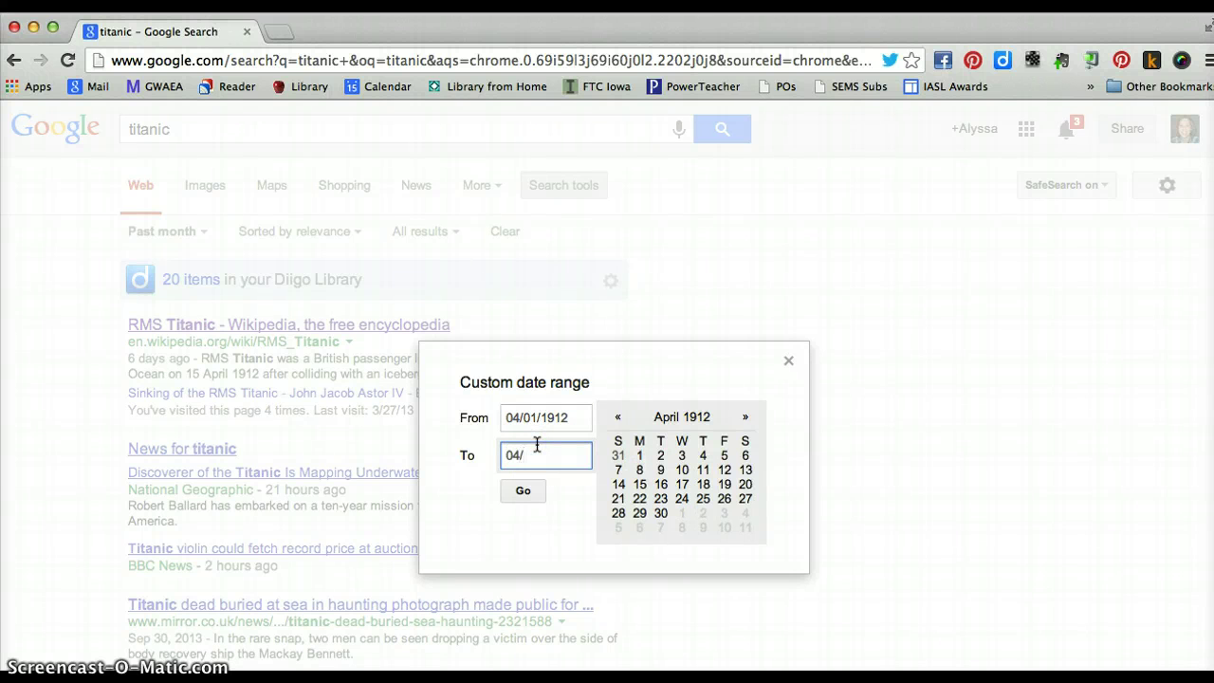
type("04/30/1912")
left_click(529, 491)
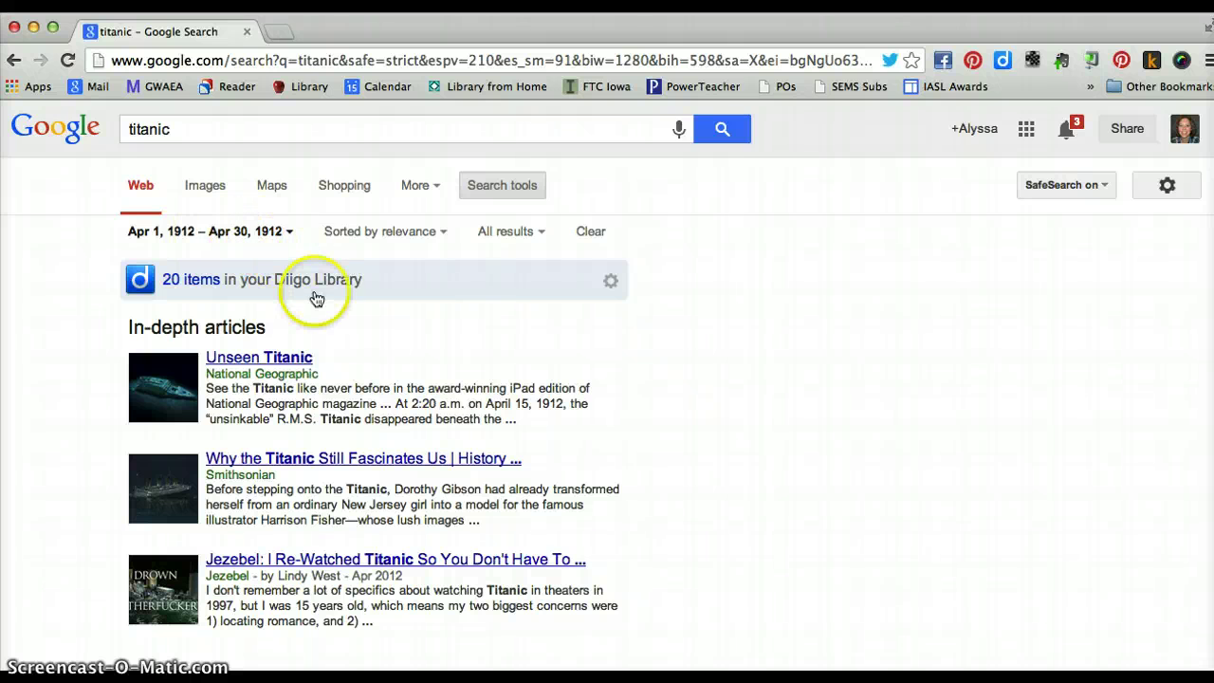
Switch the April 1912 titanic search from web results to news results.
scroll(344, 346, "down", 1)
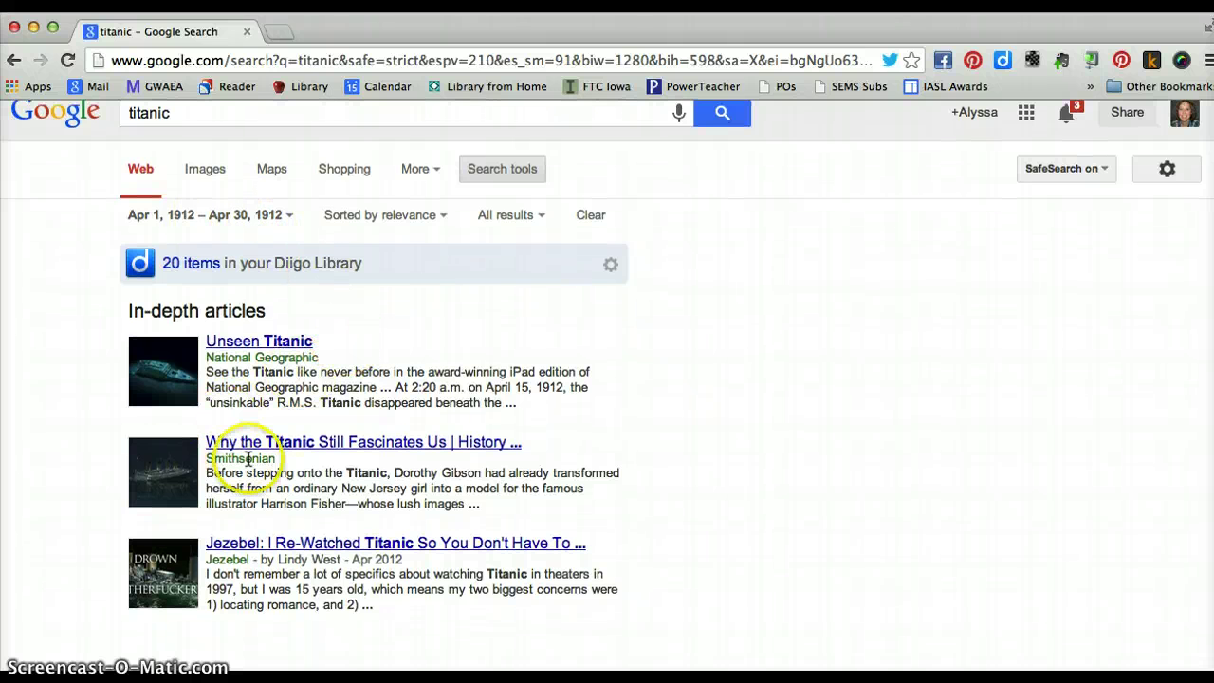
scroll(289, 462, "down", 1)
scroll(294, 464, "up", 2)
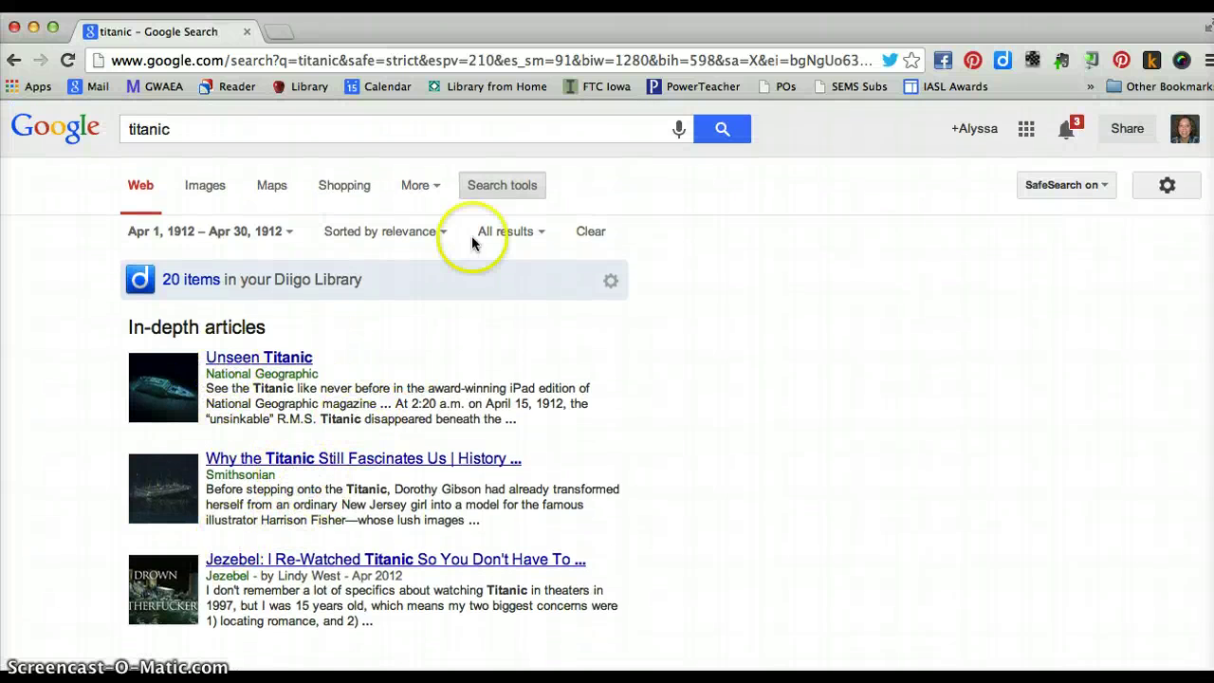
left_click(418, 187)
left_click(426, 256)
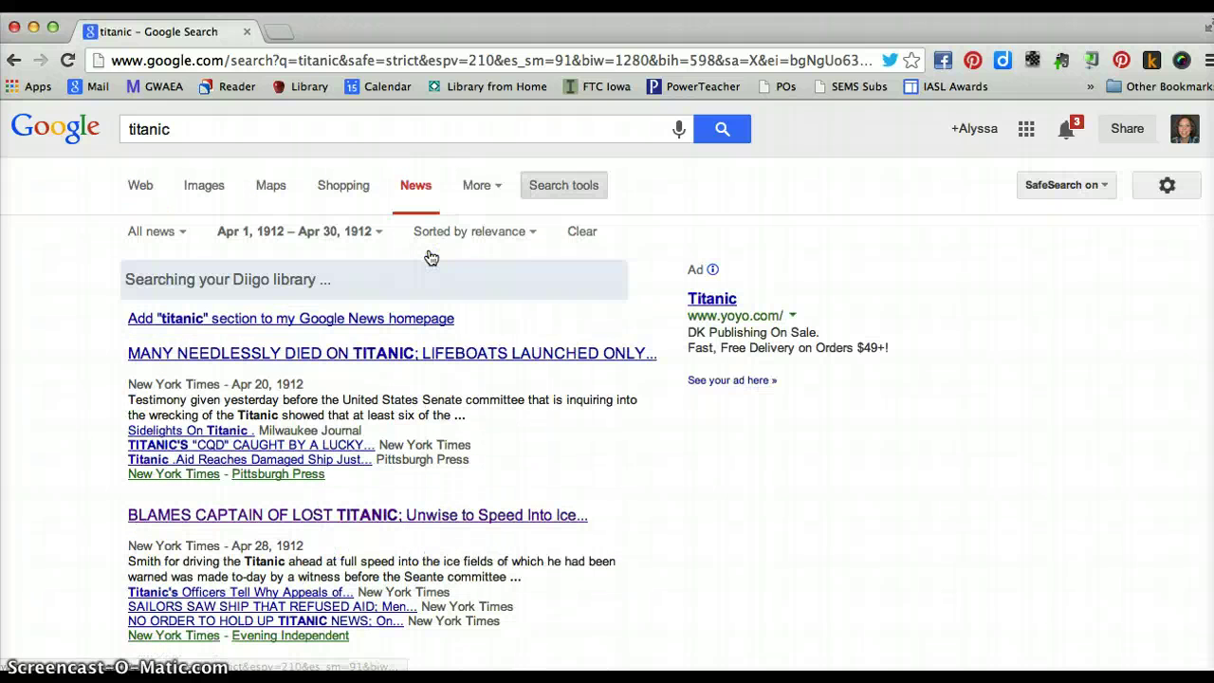
Open the Milwaukee Journal article Sidelights On Titanic from the April 1912 news results.
left_click(17, 416)
scroll(49, 398, "down", 1)
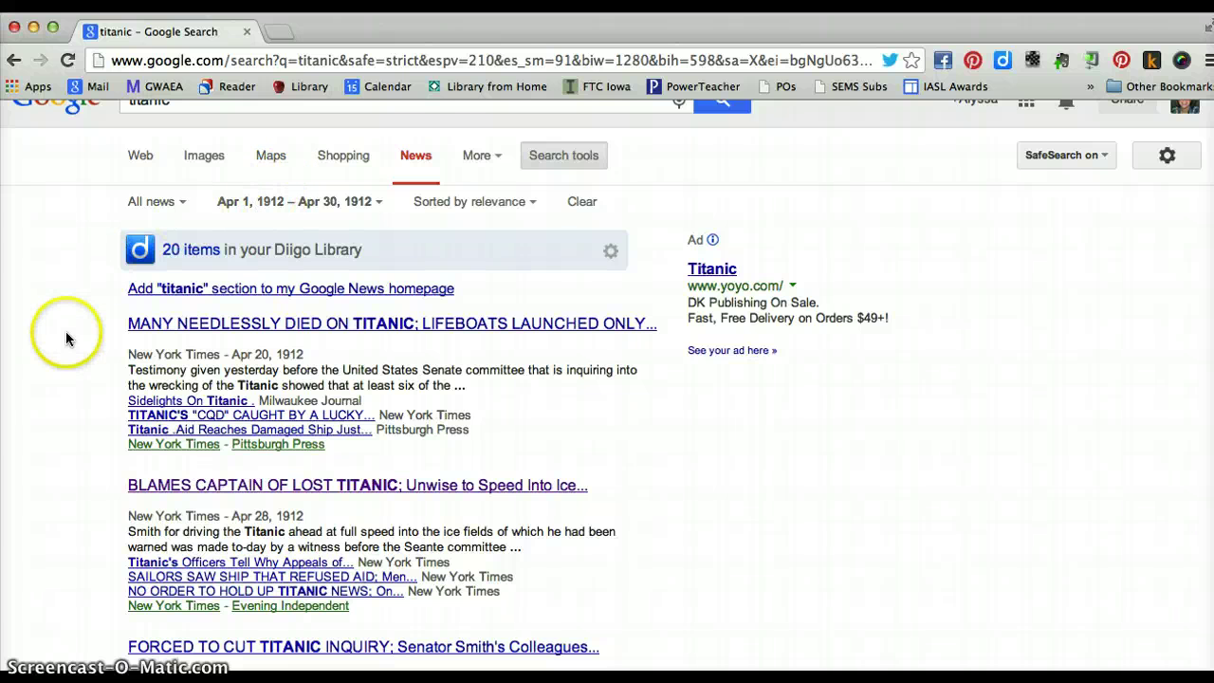
scroll(69, 336, "down", 3)
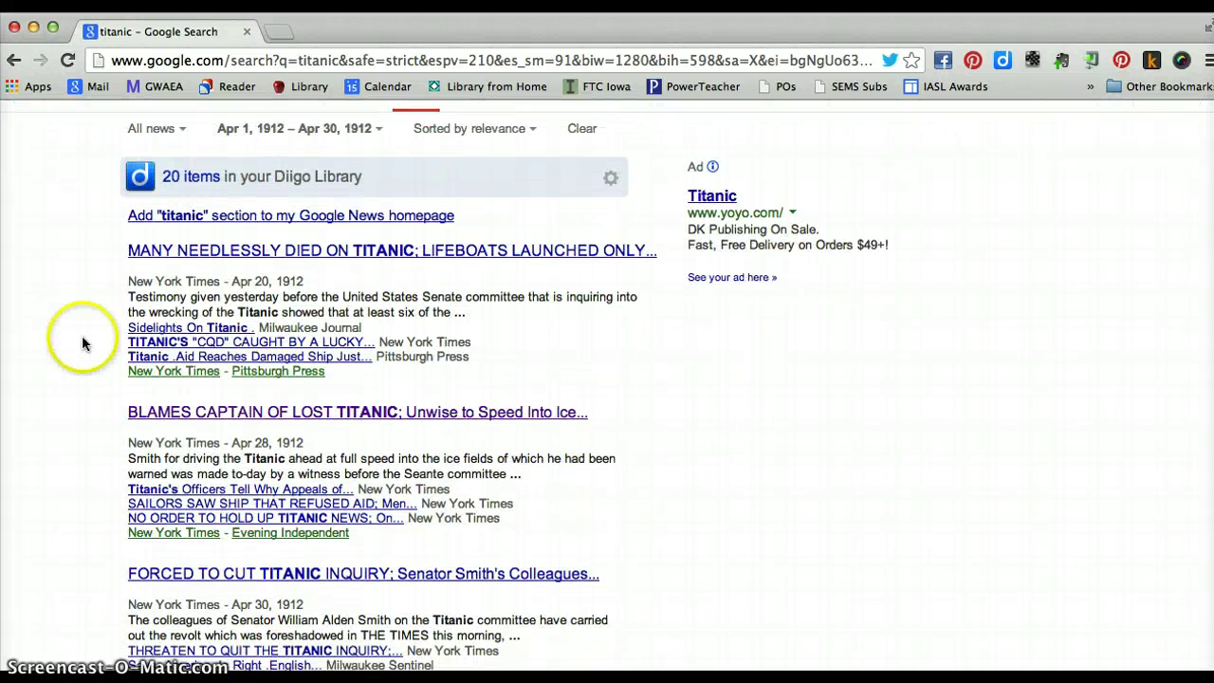
scroll(83, 334, "down", 1)
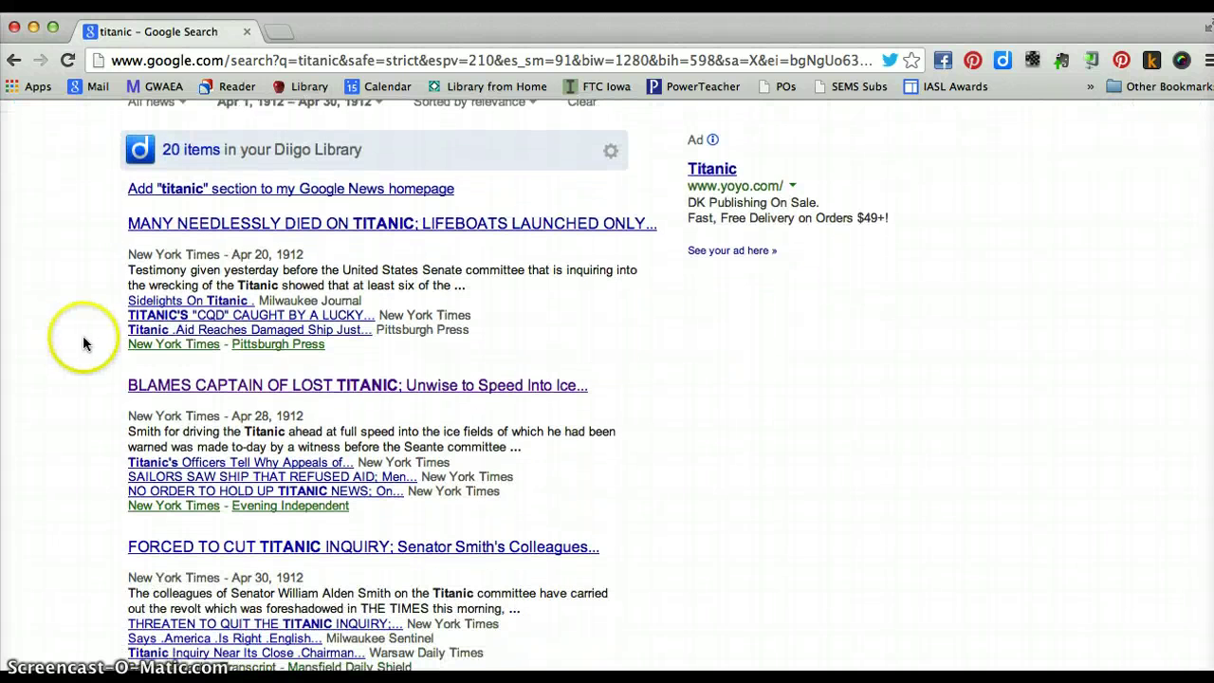
left_click(197, 303)
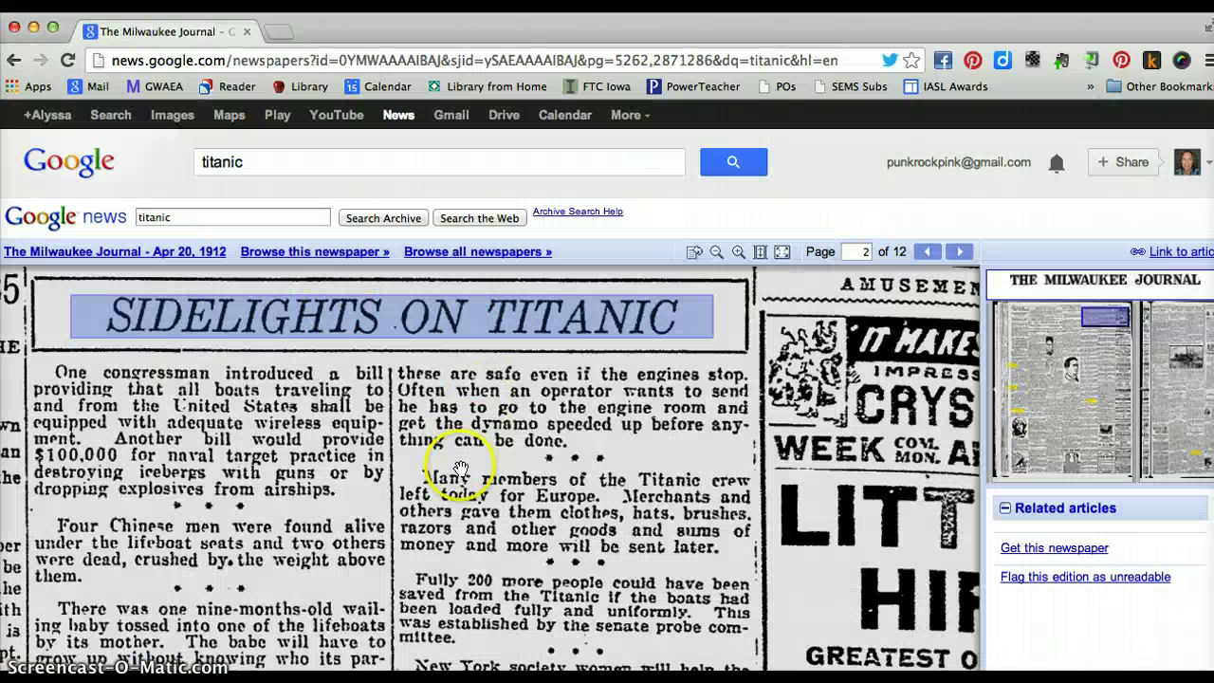
Examine the scanned Sidelights on Titanic article and its surrounding page, and return to the news results.
left_click_drag(455, 484, 454, 521)
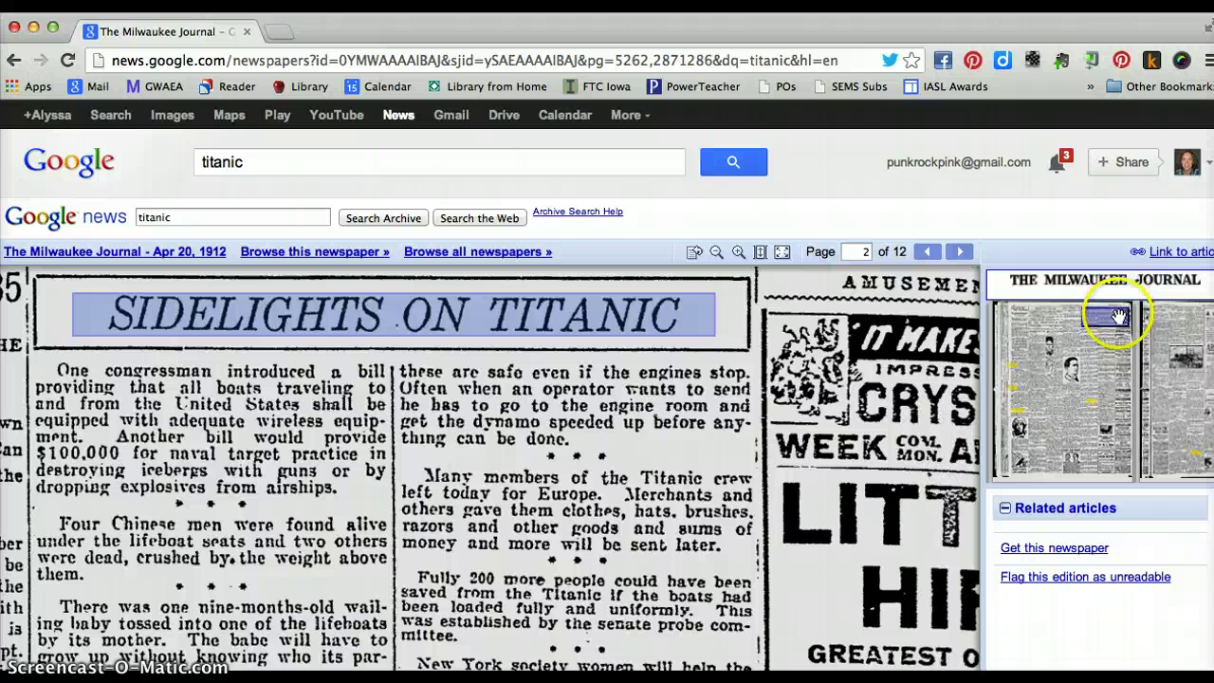
left_click_drag(1120, 341, 1120, 345)
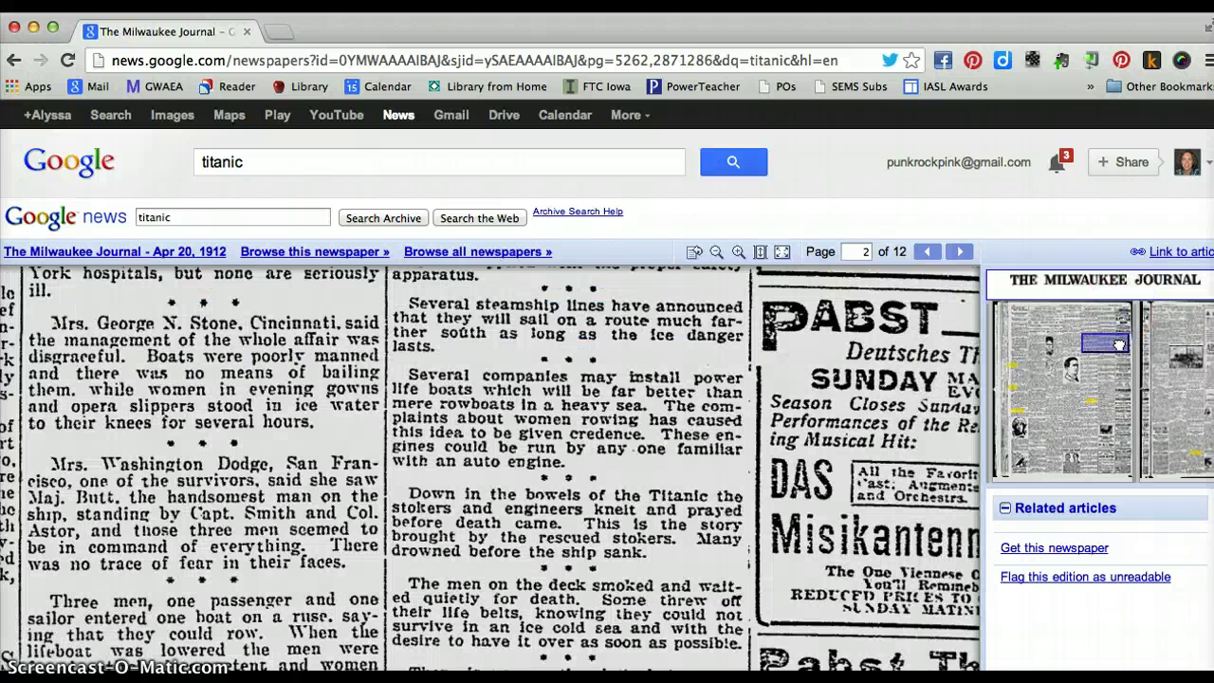
left_click(1116, 316)
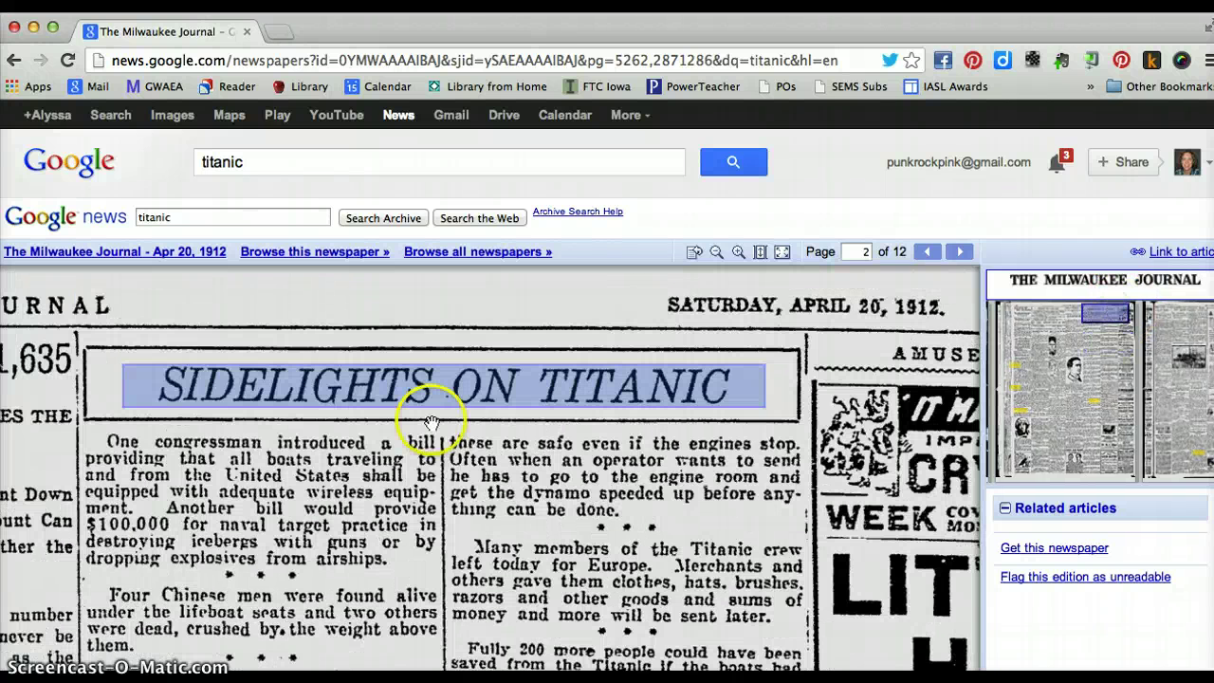
scroll(412, 318, "left", 5)
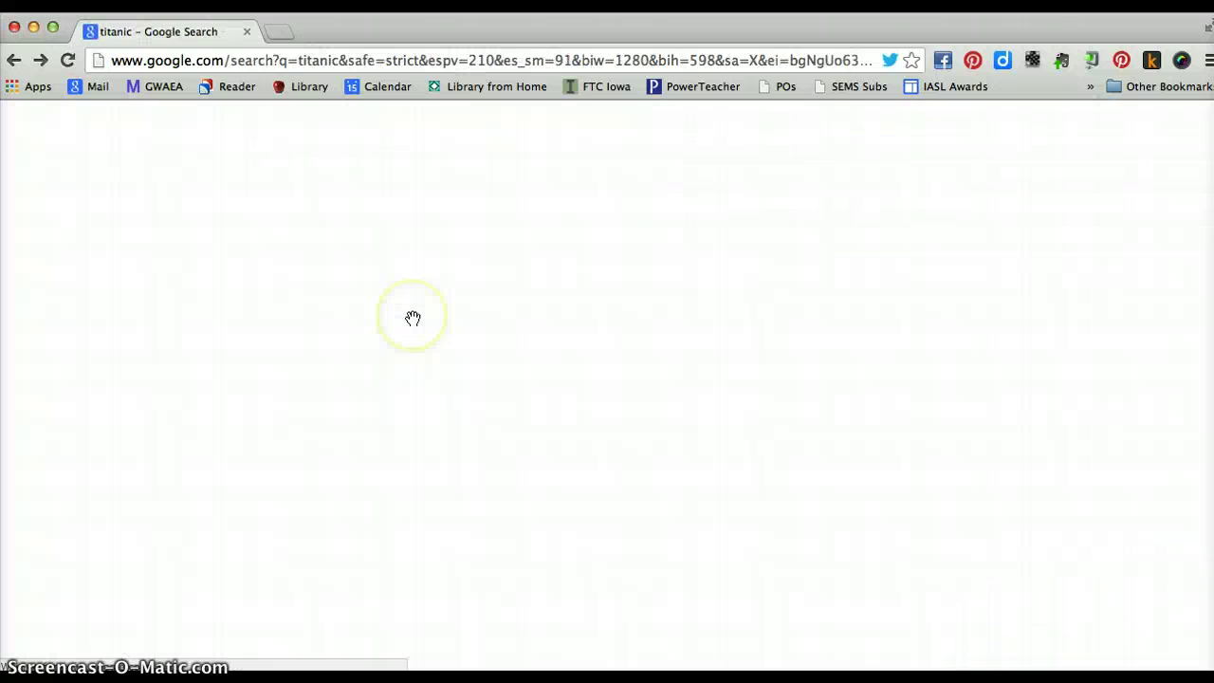
scroll(431, 438, "down", 4)
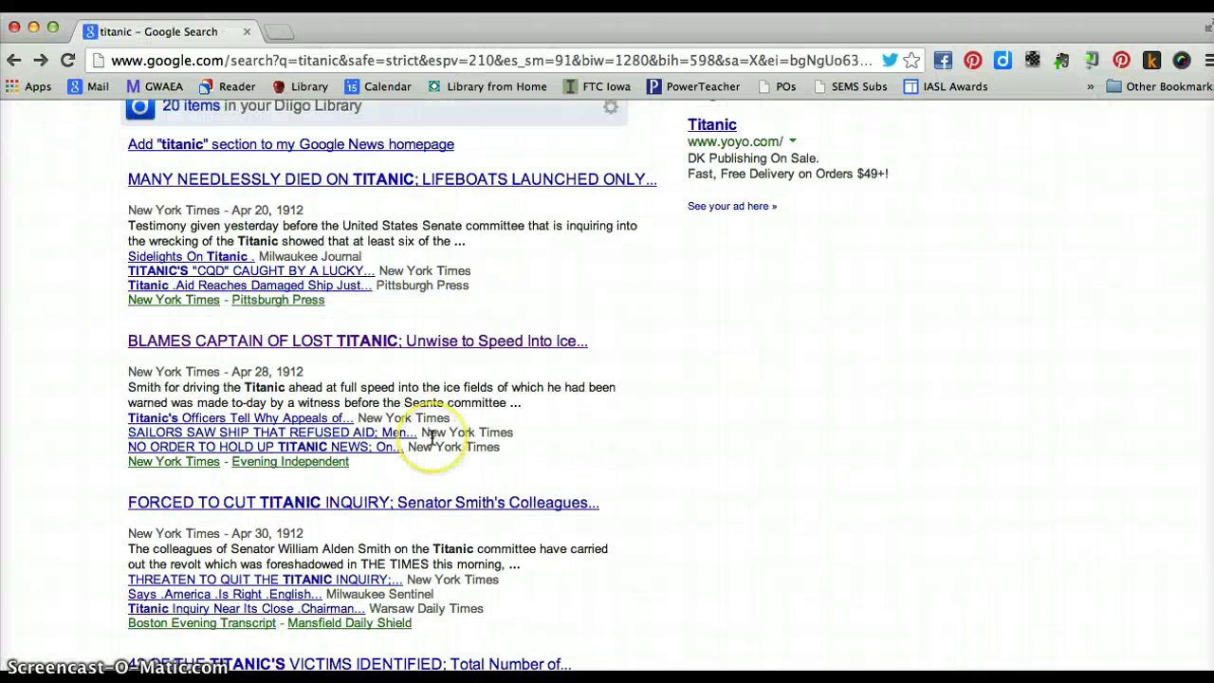
Open the New York Times article Titanic's "CQD" Caught by a Lucky Fluke from the April 1912 news results.
scroll(432, 438, "down", 1)
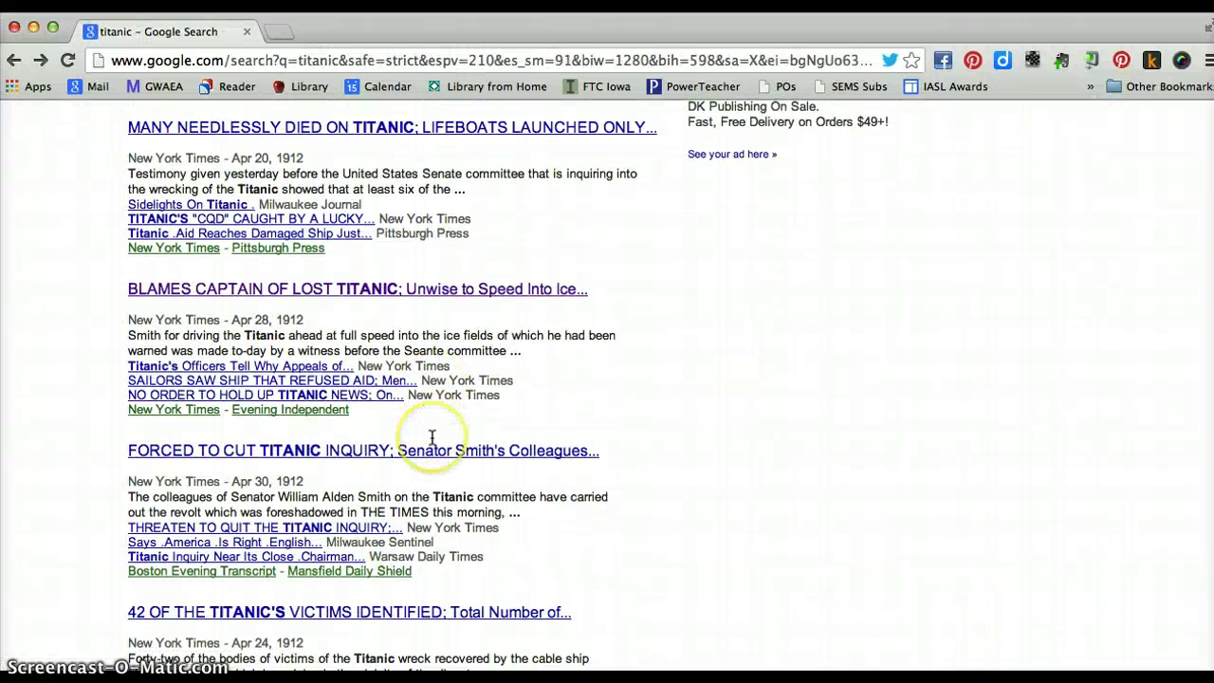
left_click(341, 224)
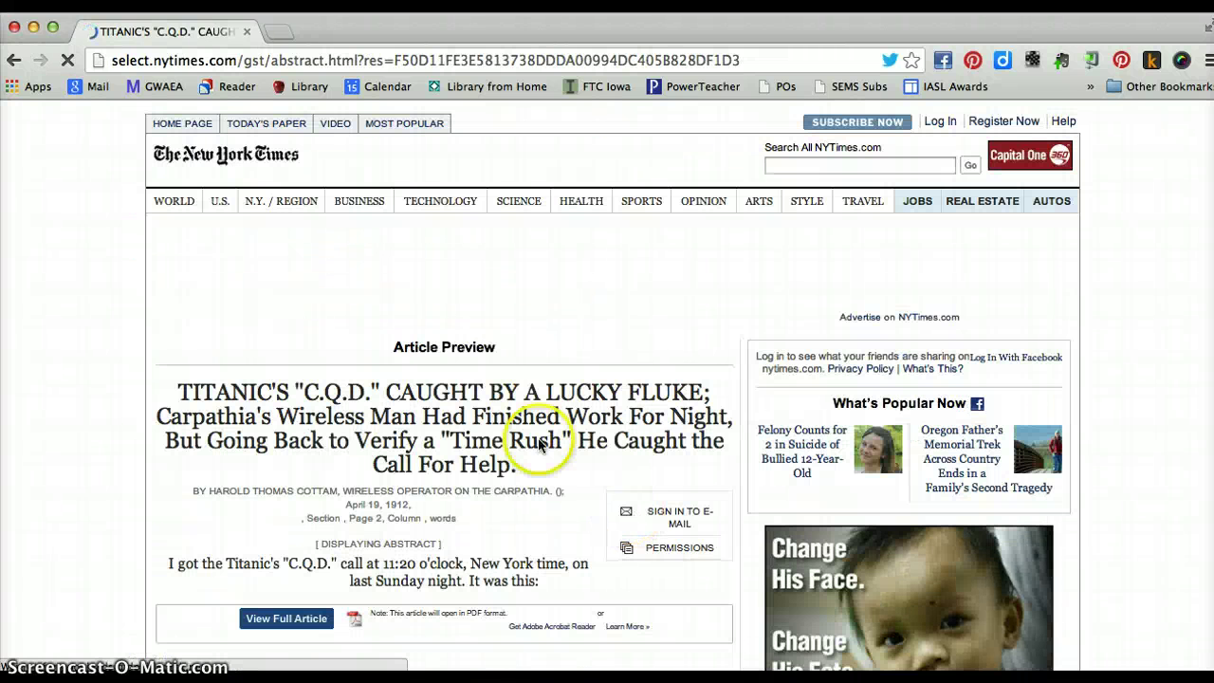
scroll(517, 424, "down", 2)
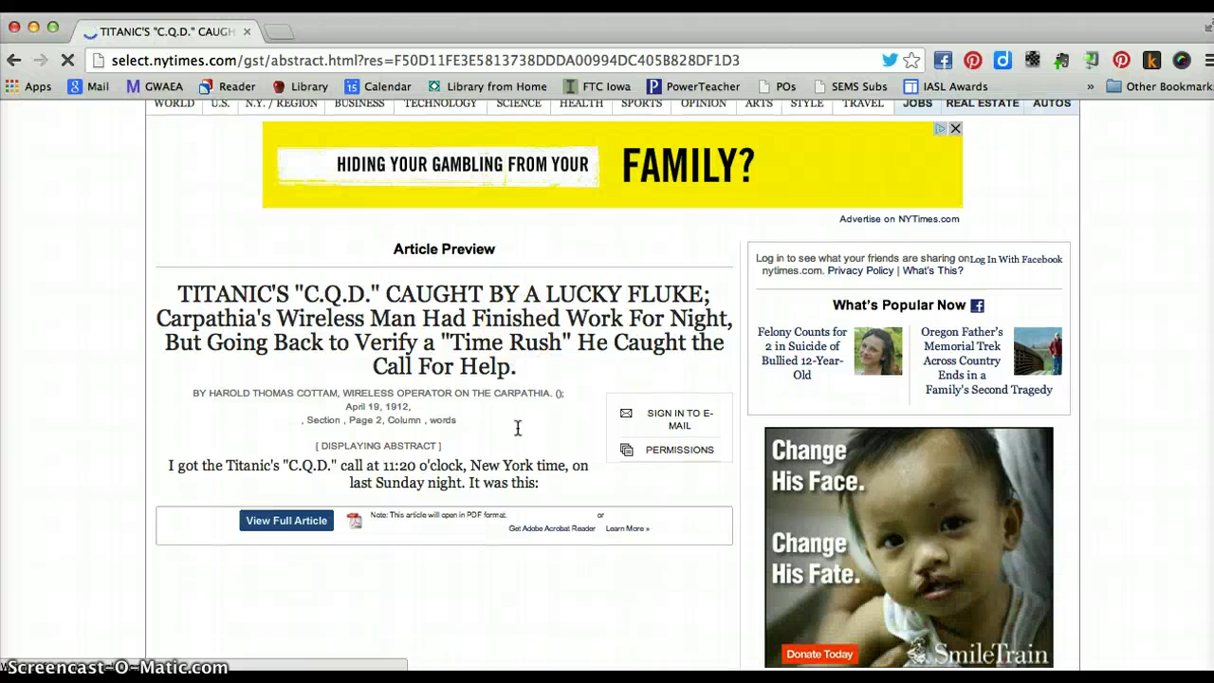
left_click(578, 424)
scroll(569, 484, "down", 1)
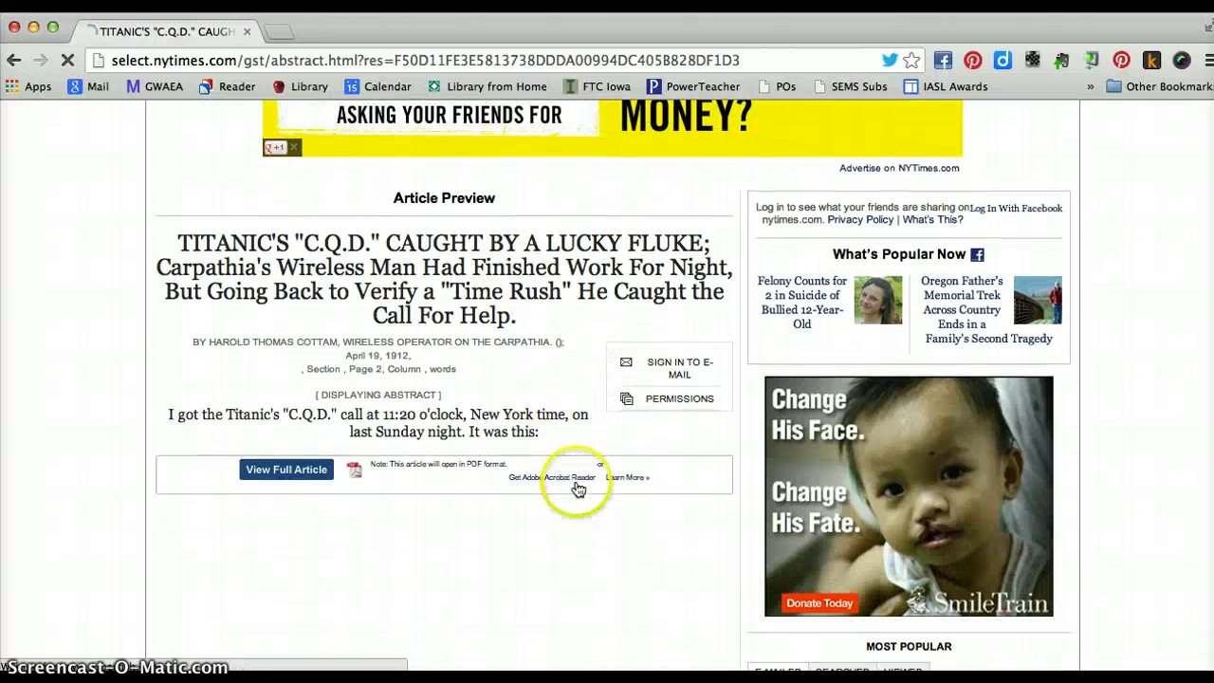
View the full PDF scan of the "C.Q.D." article from its preview page.
left_click(283, 487)
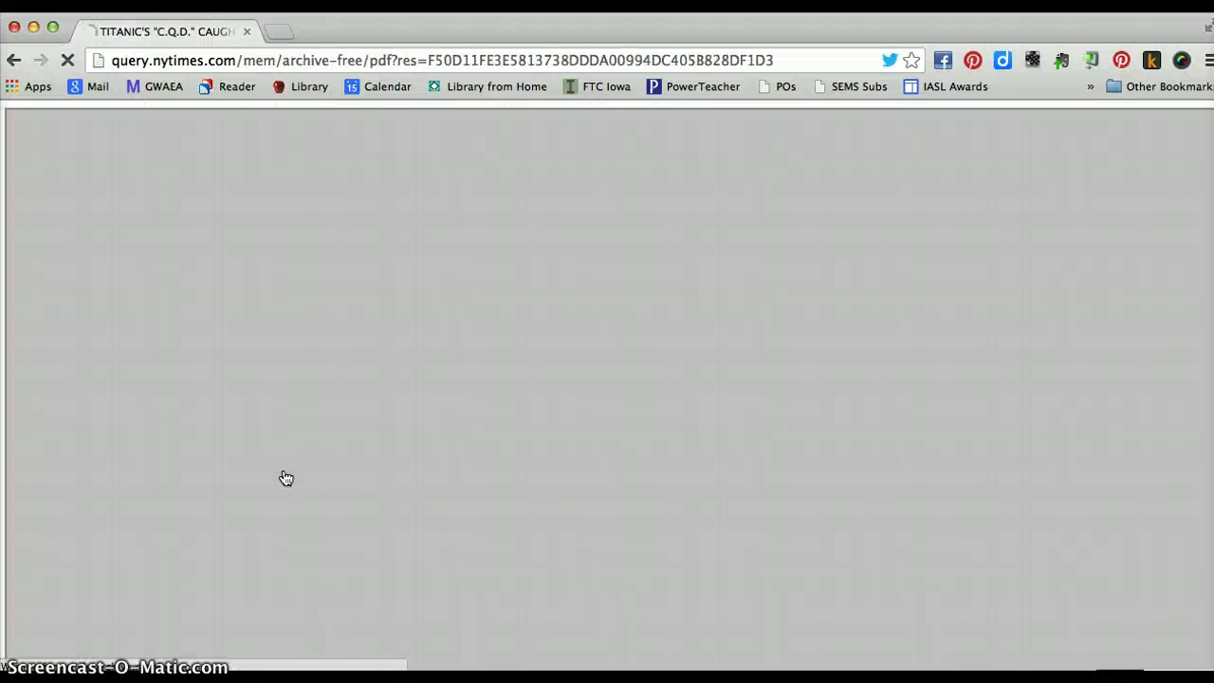
left_click(478, 477)
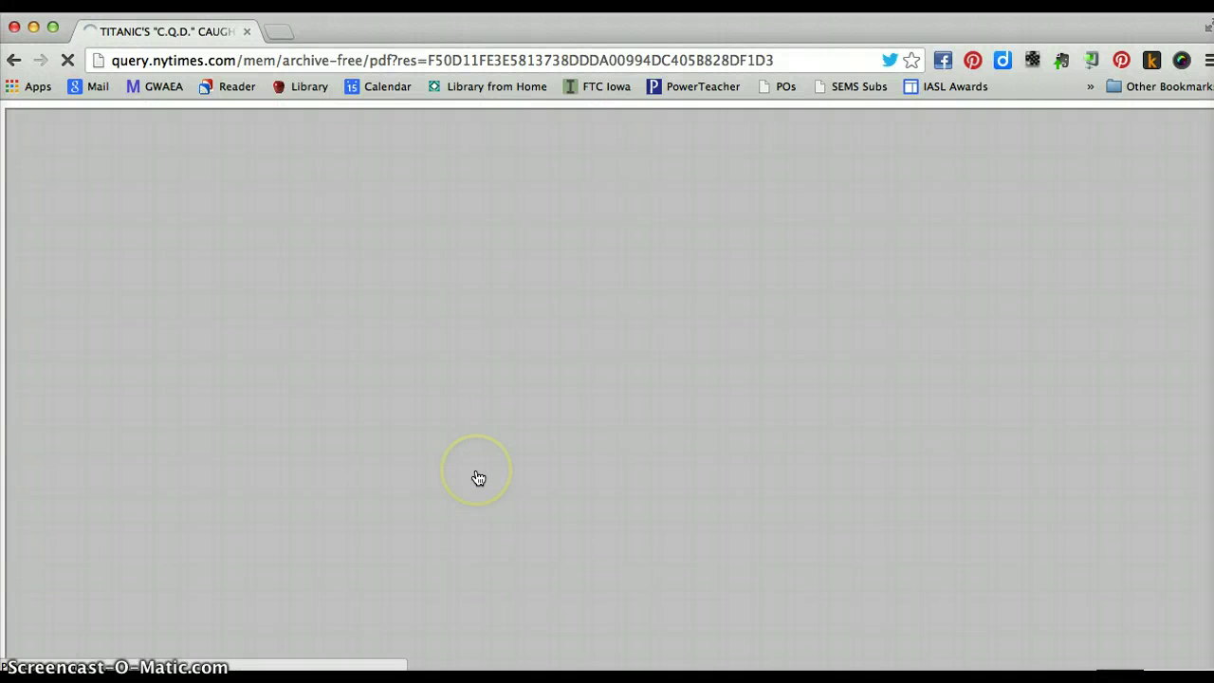
left_click(524, 374)
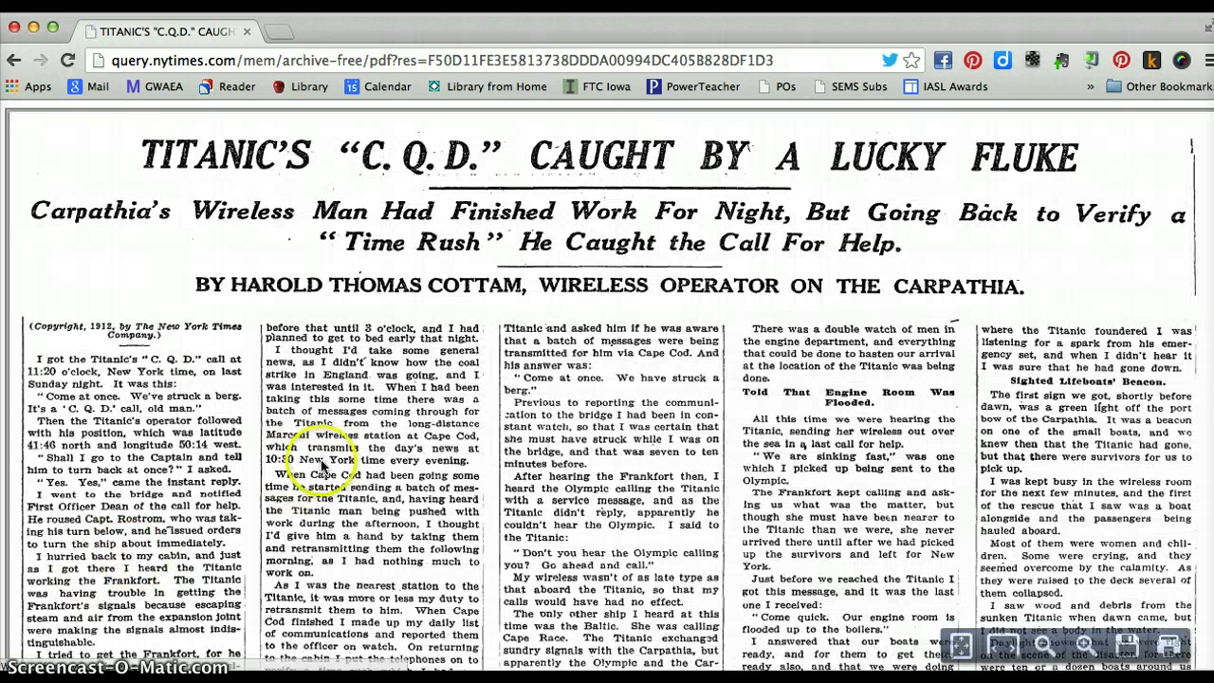
Look through the scanned "C.Q.D." article from headline to publication date, and return to its preview page.
scroll(465, 445, "down", 5)
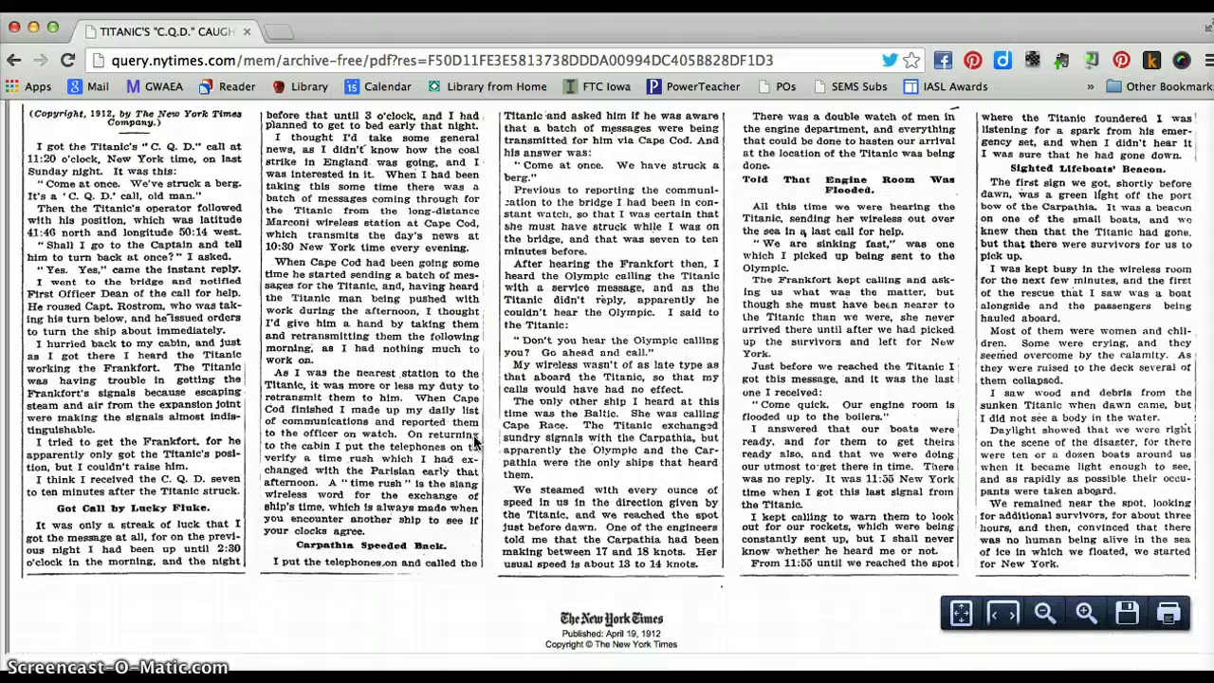
scroll(474, 441, "up", 5)
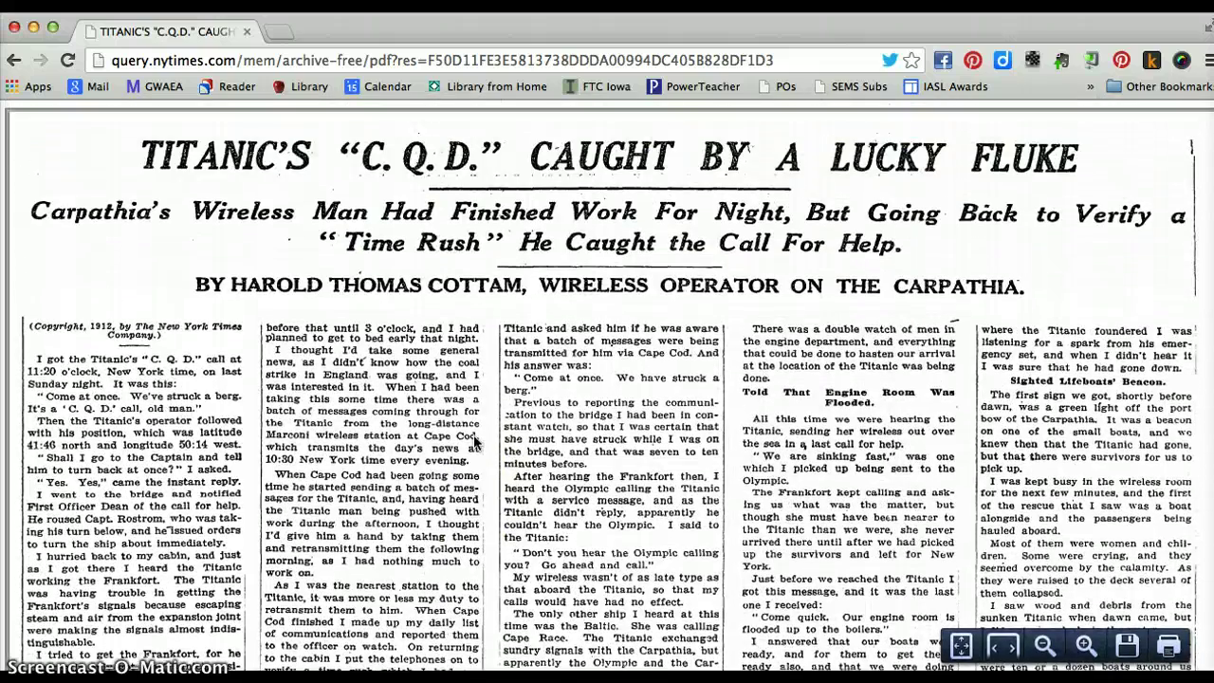
scroll(474, 441, "down", 5)
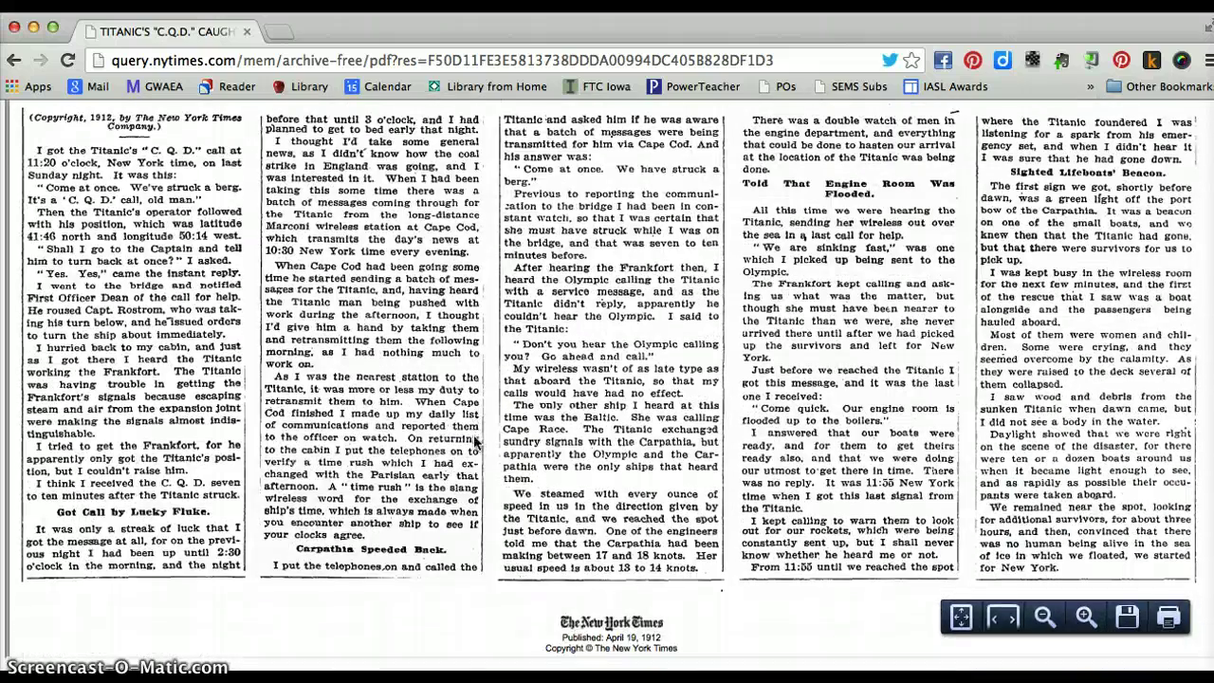
scroll(474, 441, "up", 5)
key("super+bracketleft")
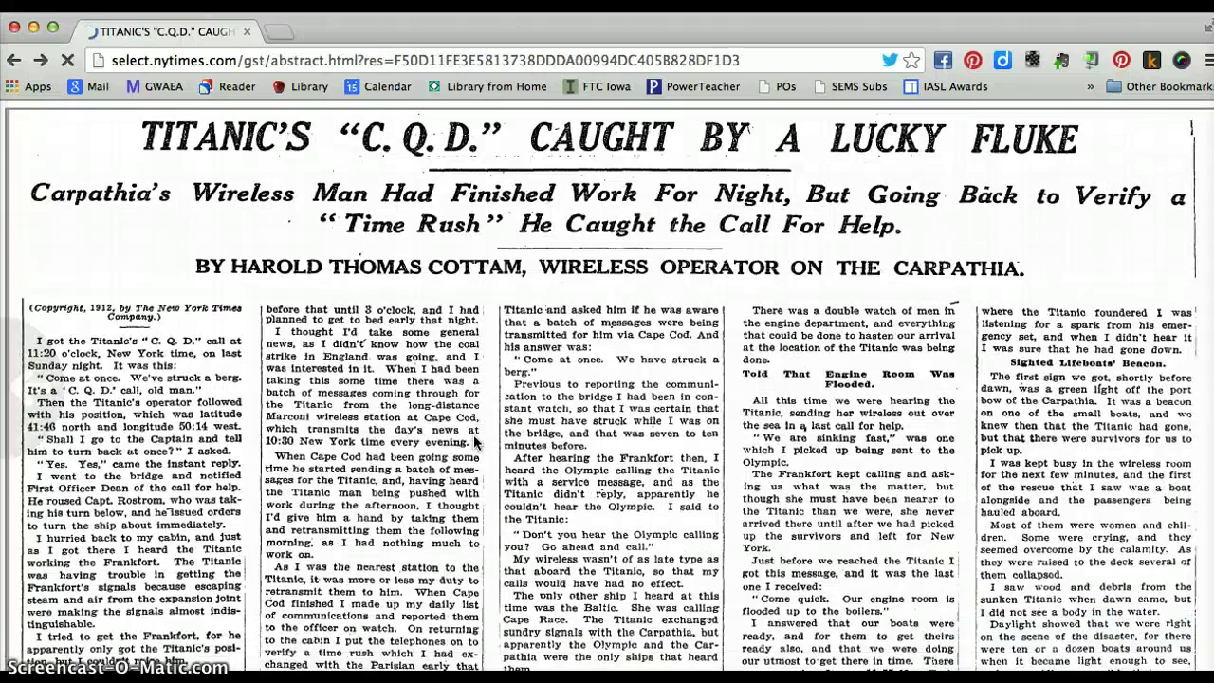
key("super+bracketright")
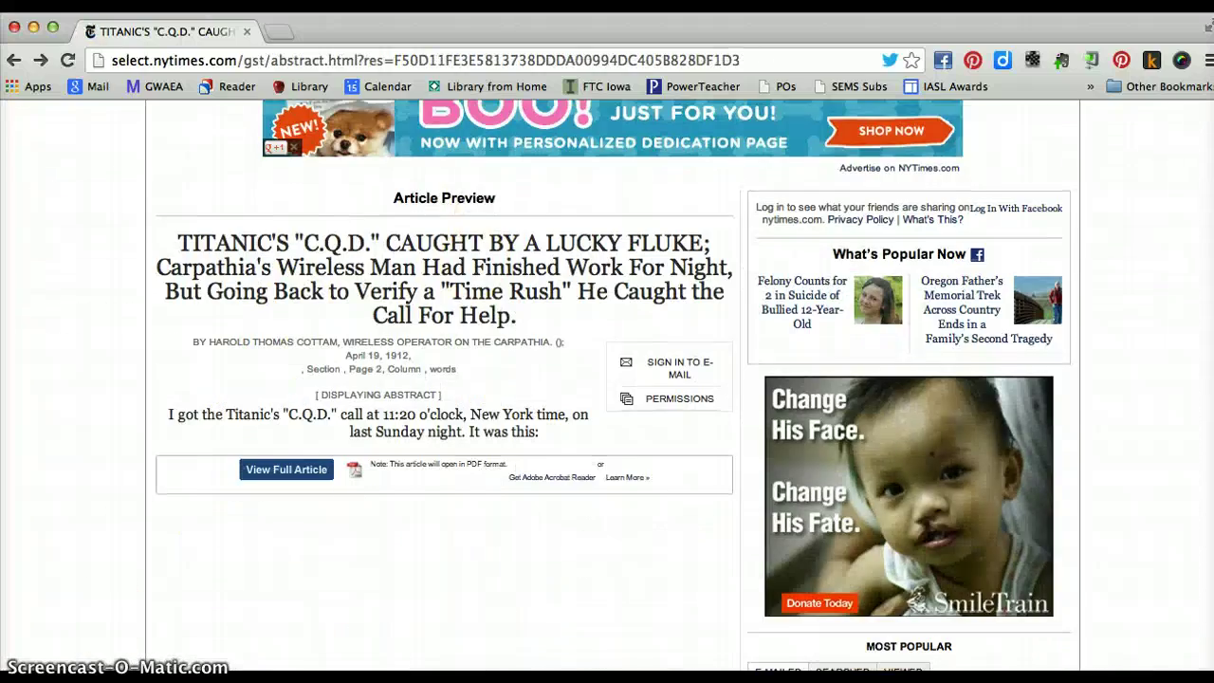